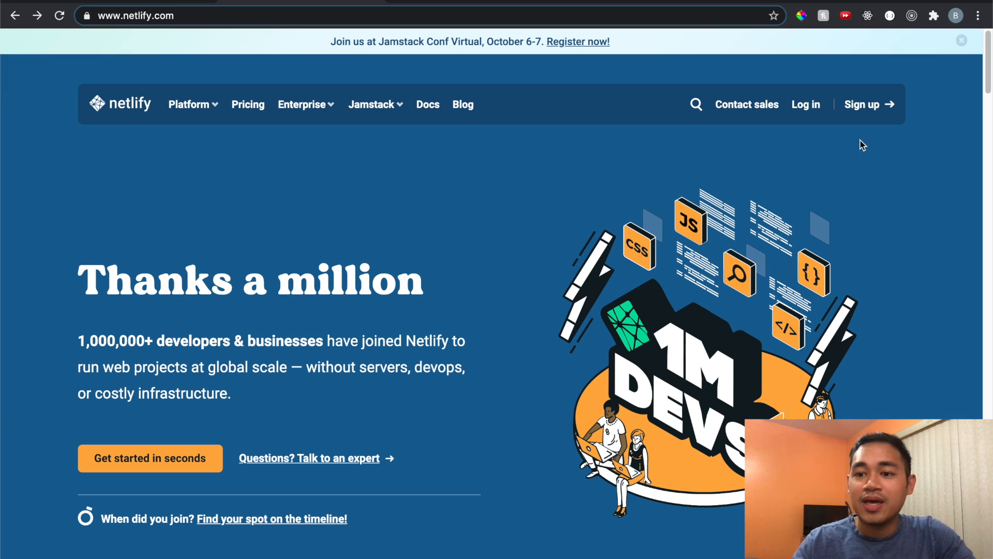
Step: Sign in to Netlify and deploy the CSS-Dropdown-Tutorial-YT-1 copy folder as a new site without connecting to Git
click(873, 105)
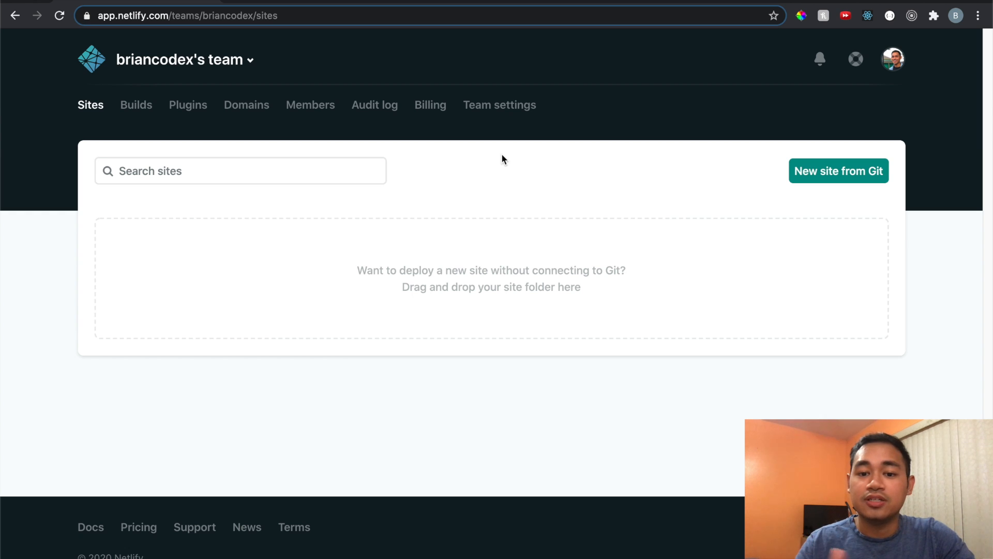
drag(992, 372, 801, 213)
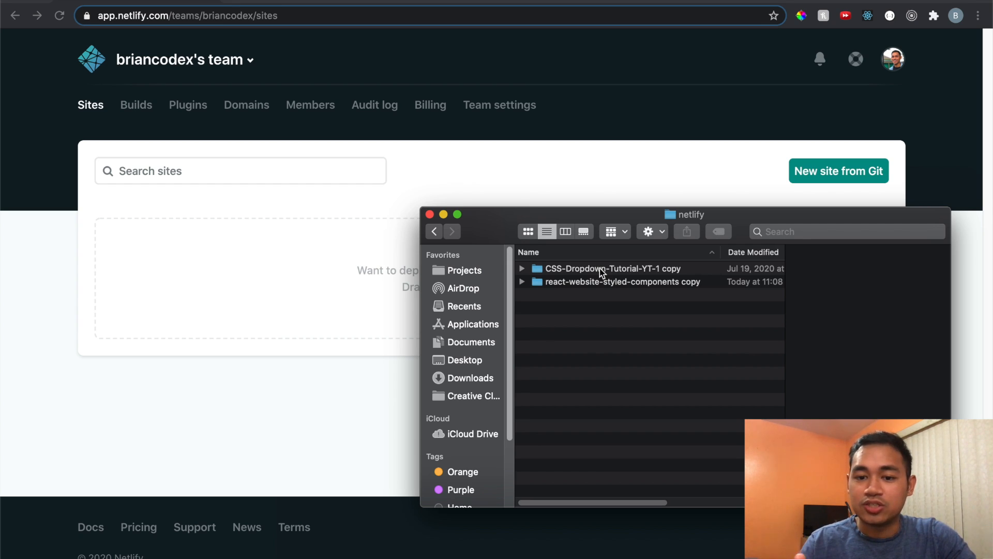
click(522, 268)
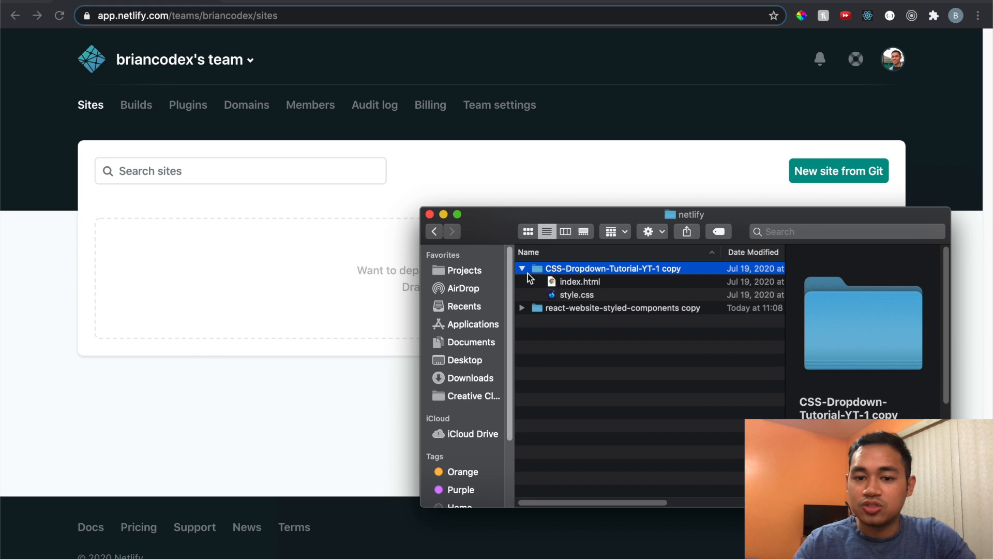
click(522, 268)
drag(495, 229, 529, 305)
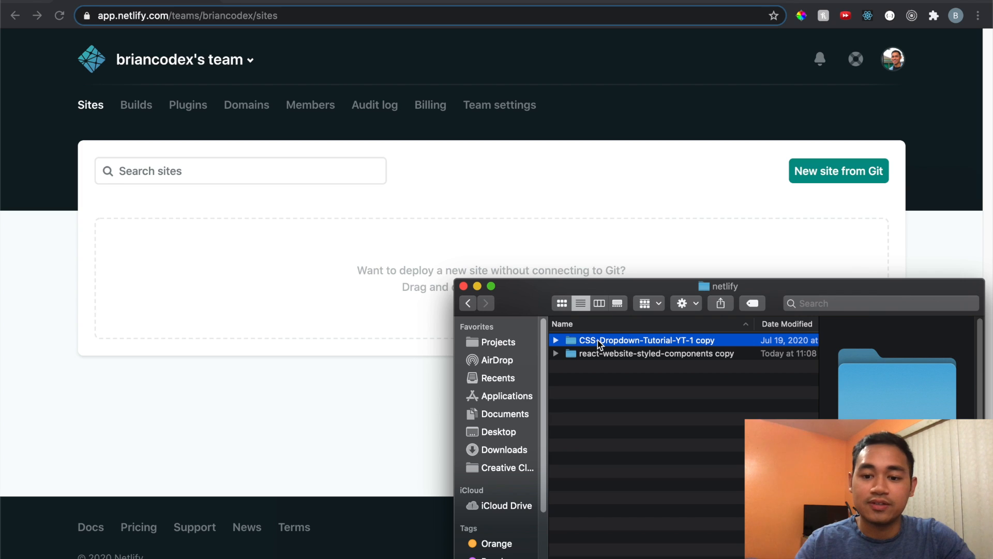
drag(598, 340, 351, 264)
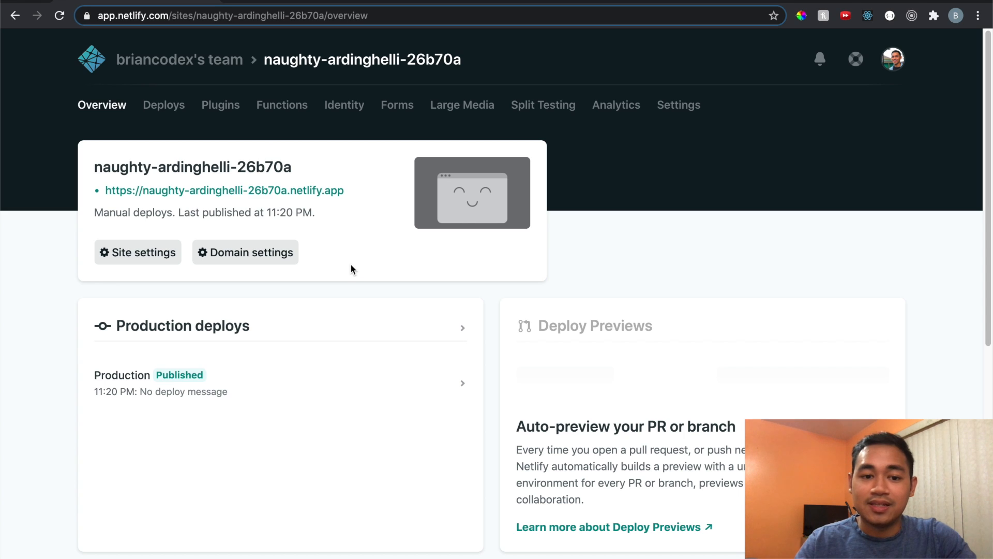
Step: Open the deployed site to check its Services dropdown, and return to the team's list of sites
click(286, 191)
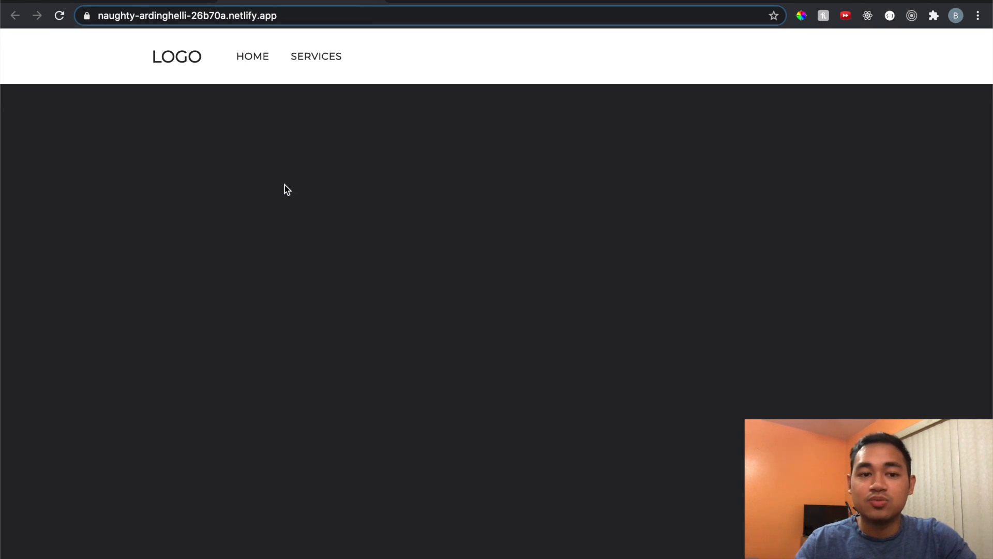
mouse_move(297, 59)
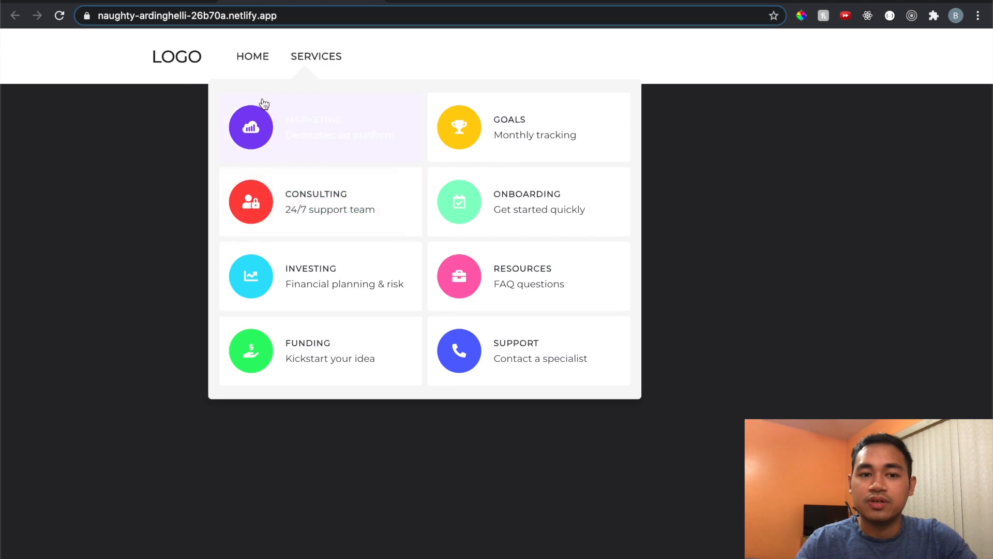
click(153, 1)
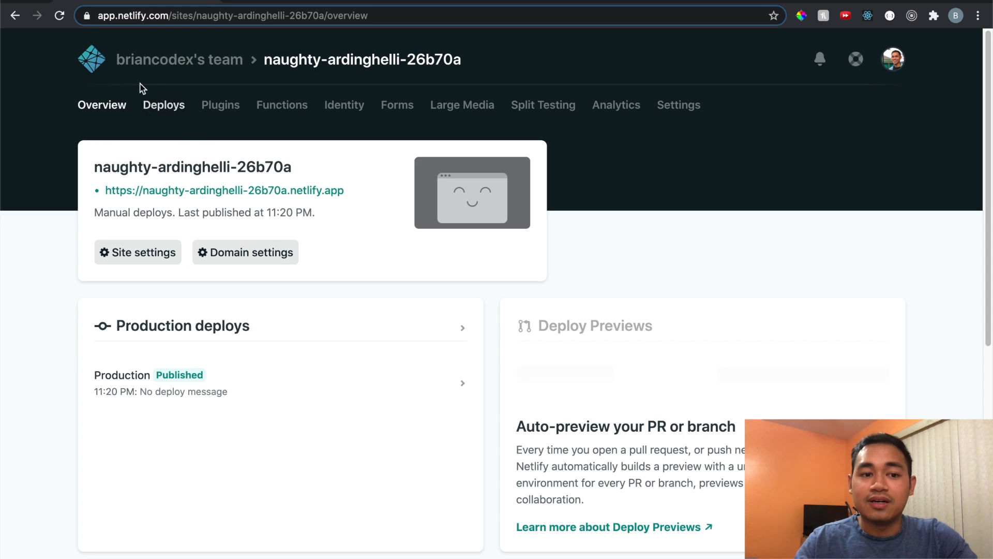
click(150, 61)
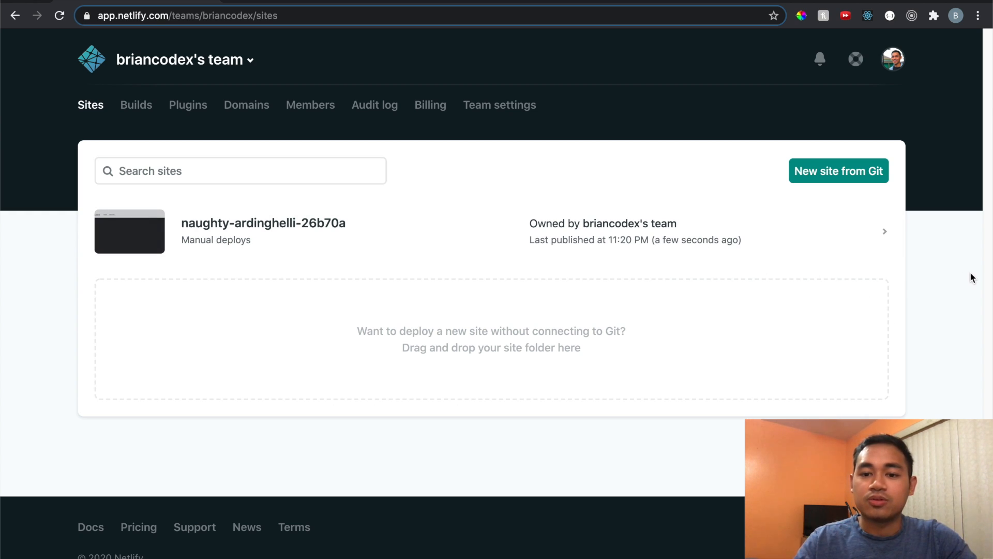
Step: Switch to the react-website-styled-components copy project in VS Code and move its build folder to the trash
key(super+Tab)
drag(542, 295, 448, 159)
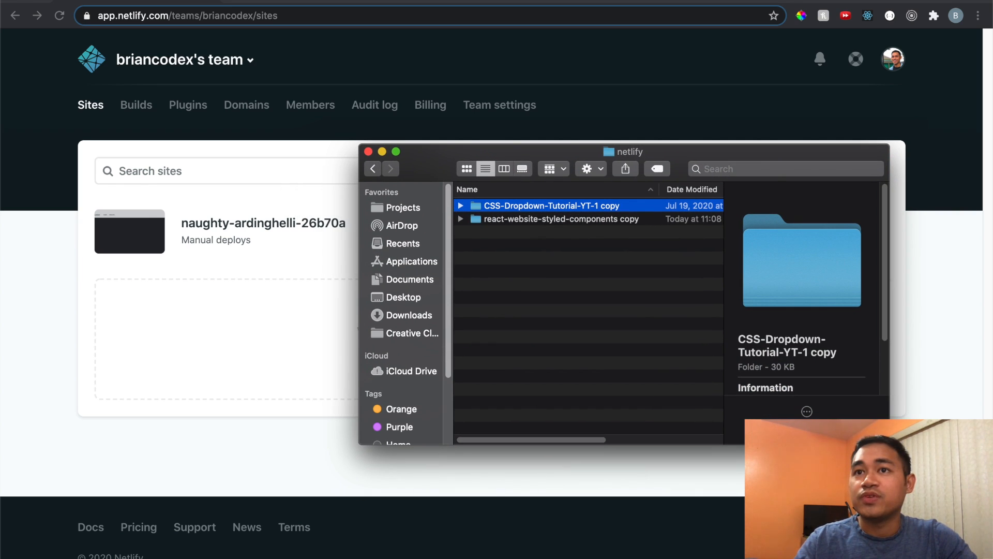
drag(682, 87, 453, 25)
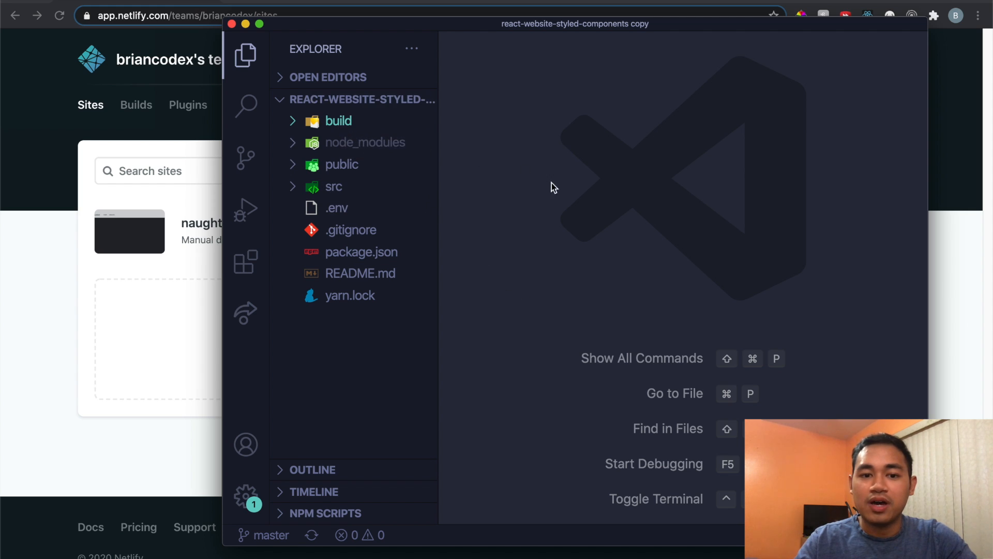
right_click(350, 121)
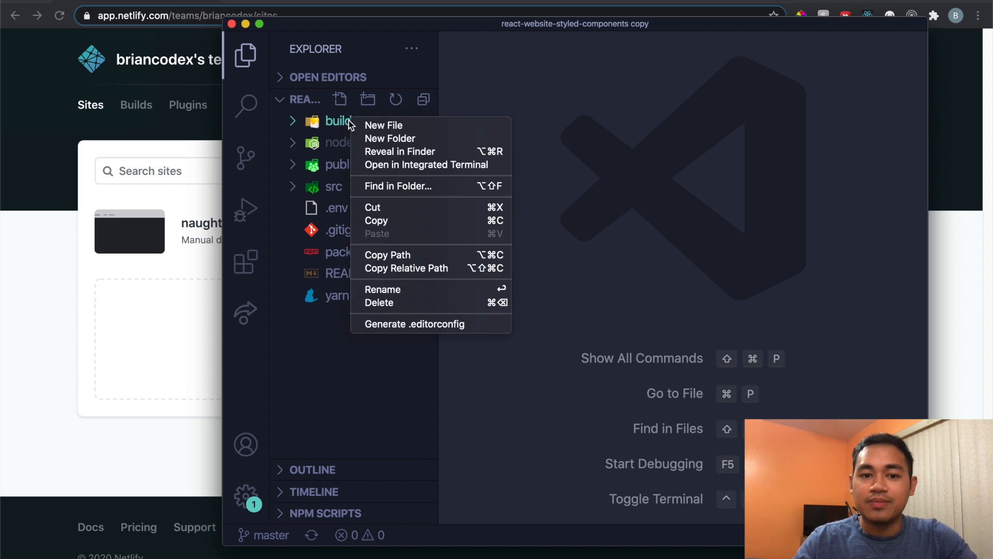
click(418, 303)
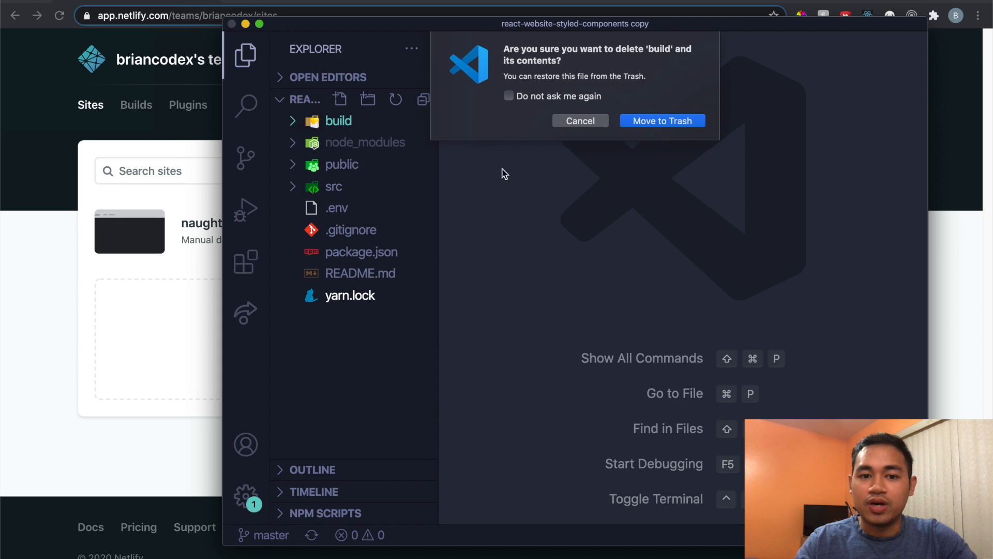
click(636, 121)
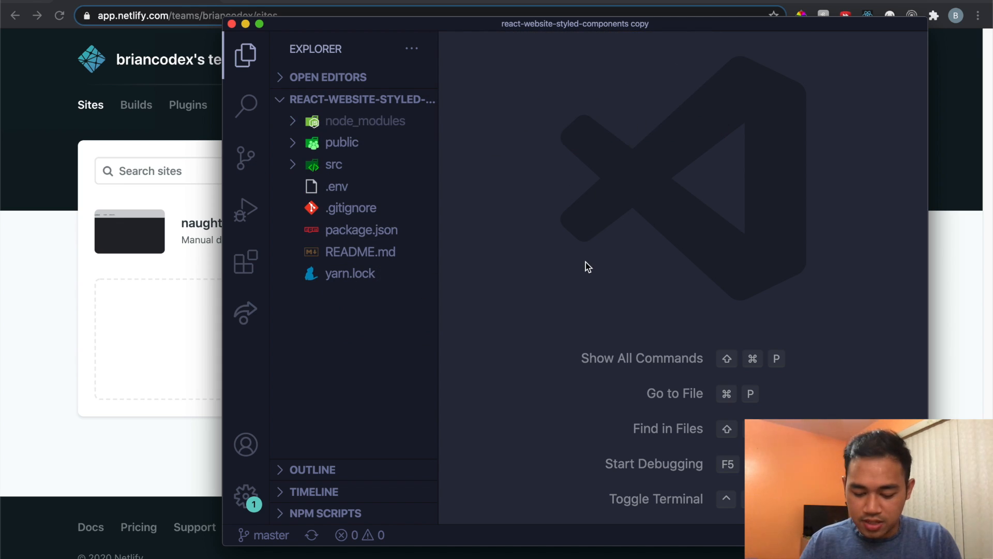
Step: Open the integrated terminal for the project and clear its old output
key(ctrl+grave)
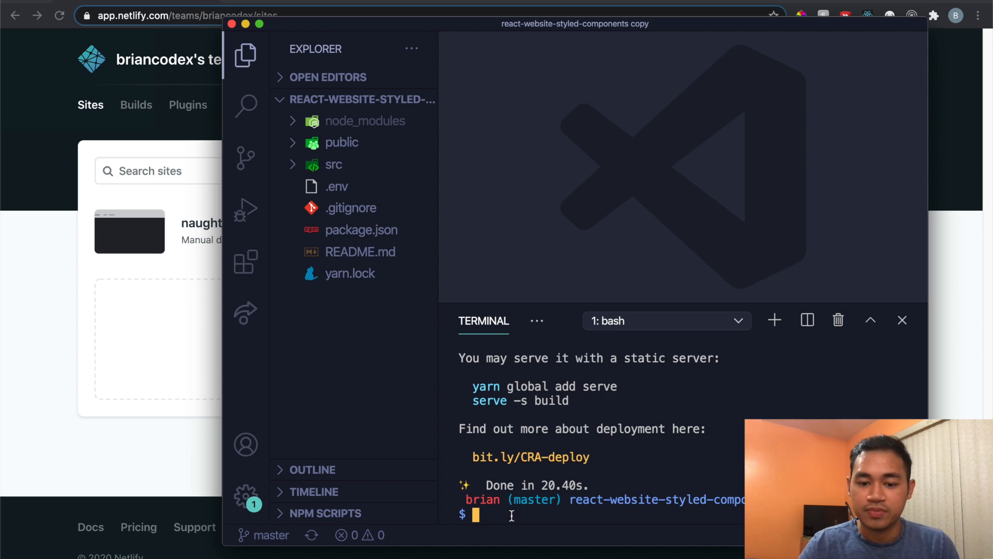
text(clear)
key(Return)
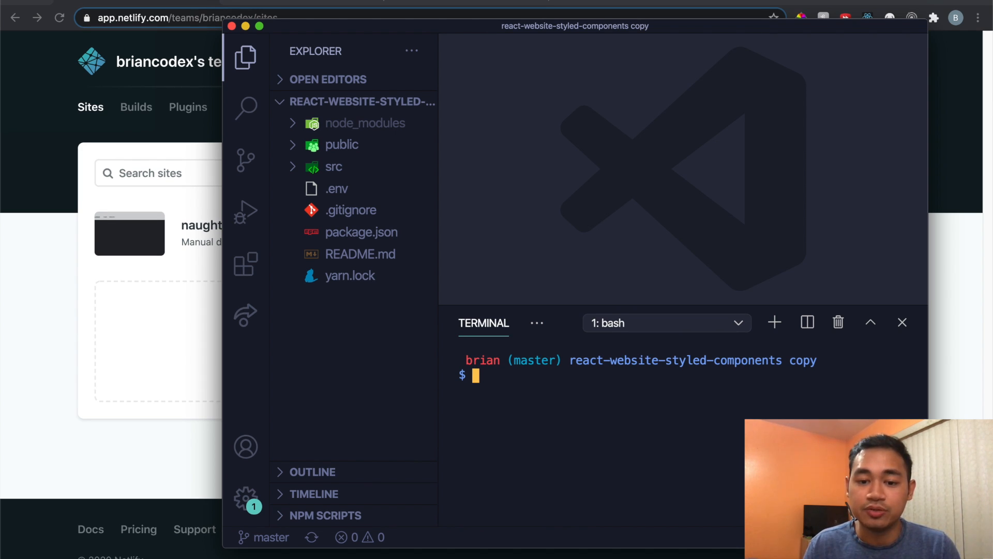
text(npm run build)
key(BackSpace)
key(BackSpace)
key(BackSpace)
key(BackSpace)
key(BackSpace)
key(BackSpace)
key(BackSpace)
key(BackSpace)
key(BackSpace)
key(BackSpace)
key(BackSpace)
key(BackSpace)
key(BackSpace)
Step: Generate a fresh production build of the React project with the command yarn build
text(yarn)
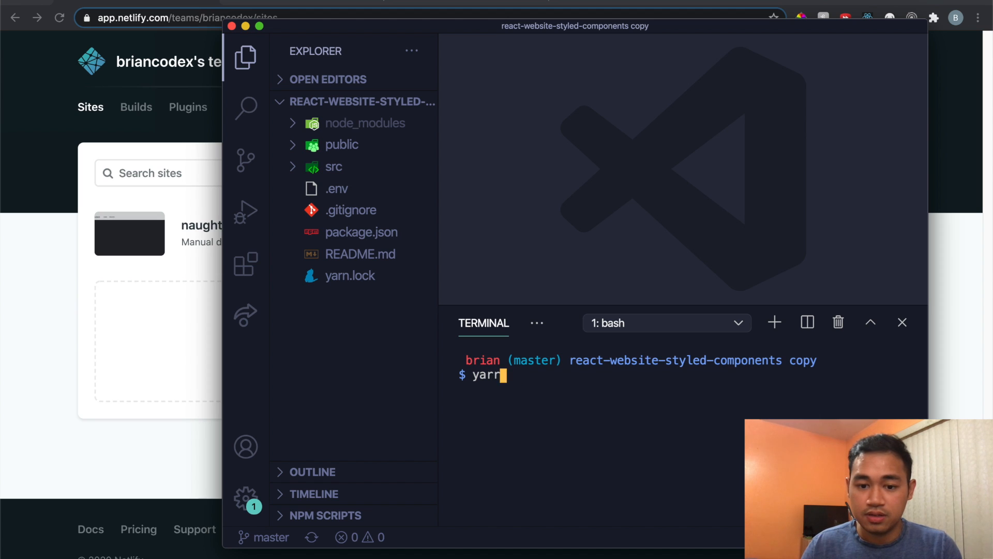
text( build)
key(Return)
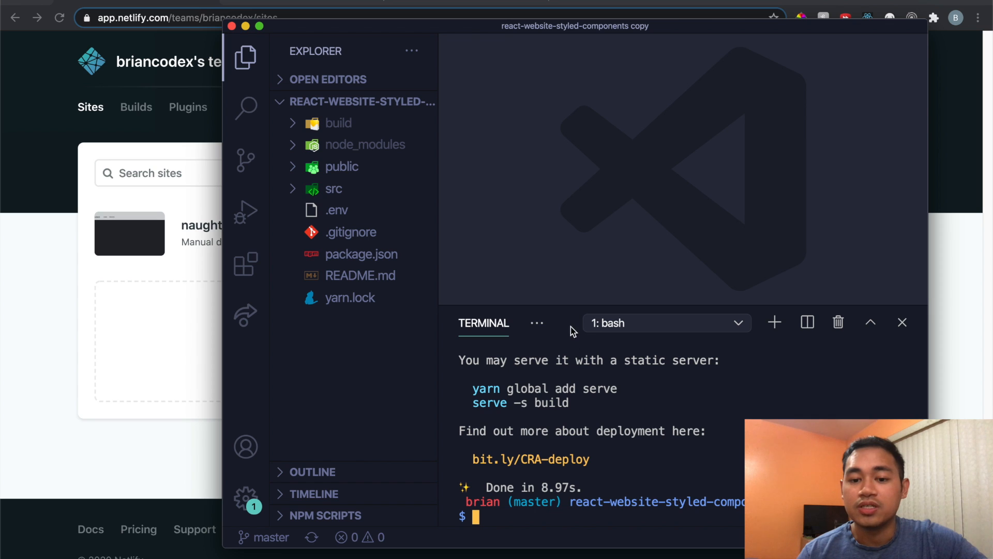
Step: Switch to the Netlify CLI docs in the browser and highlight the npm install netlify-cli -g command for reading
drag(409, 29, 393, 0)
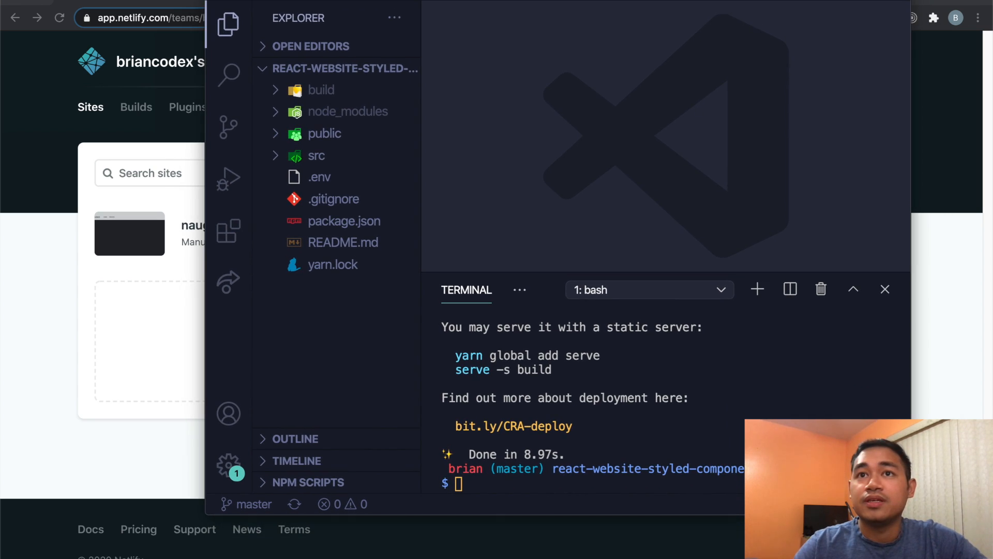
drag(486, 1, 322, 3)
click(322, 3)
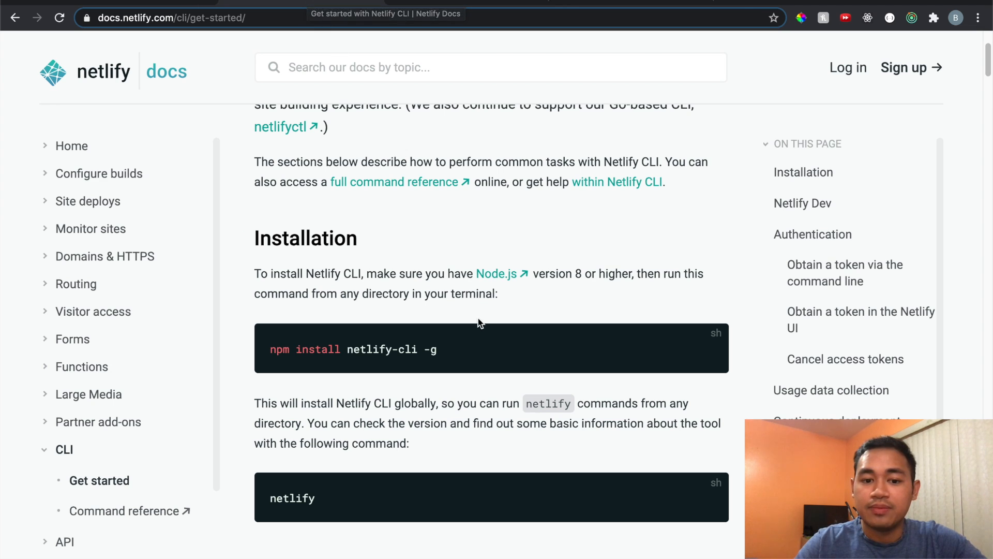
drag(460, 350, 268, 349)
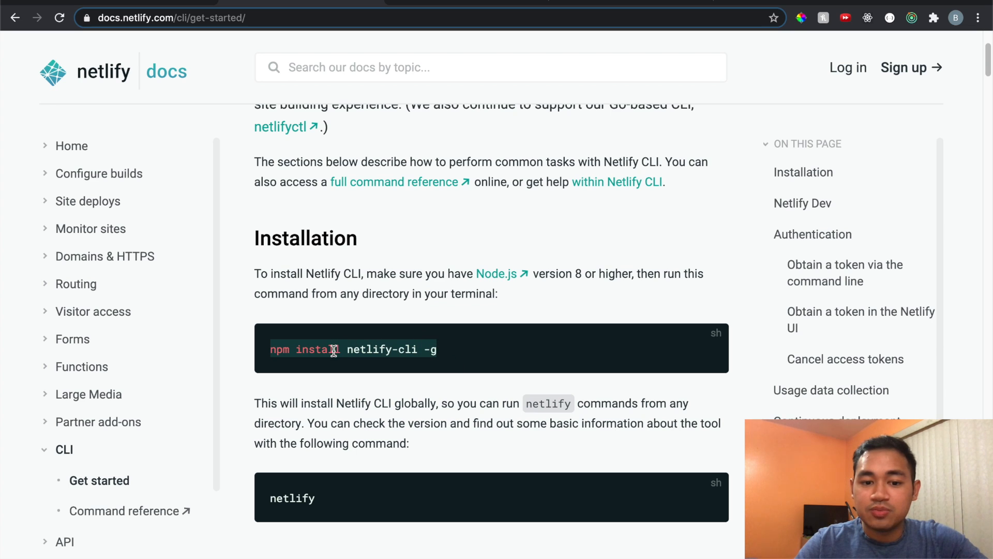
scroll(381, 350, down, 1)
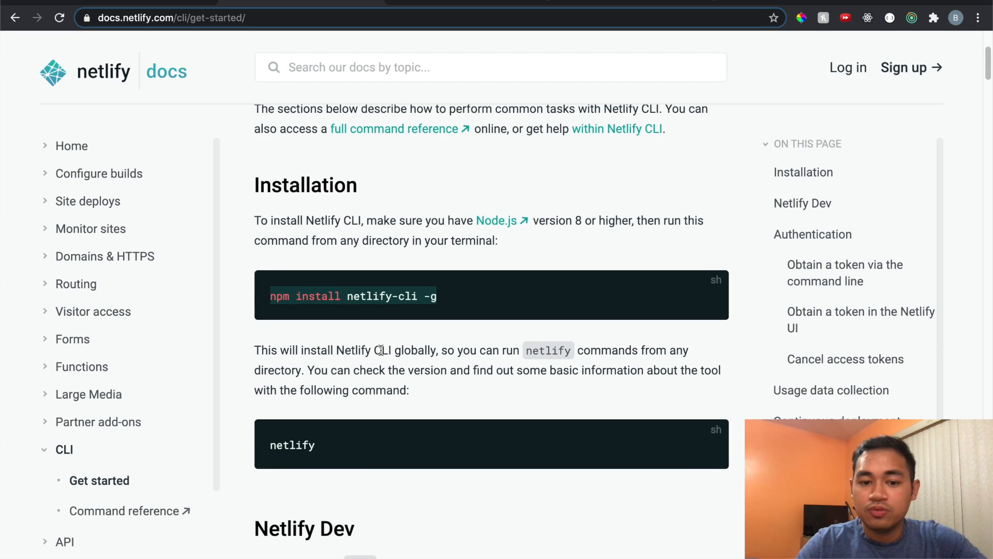
Step: Bring VS Code back, narrow its window beside the docs and hide the file explorer sidebar
key(super+Tab)
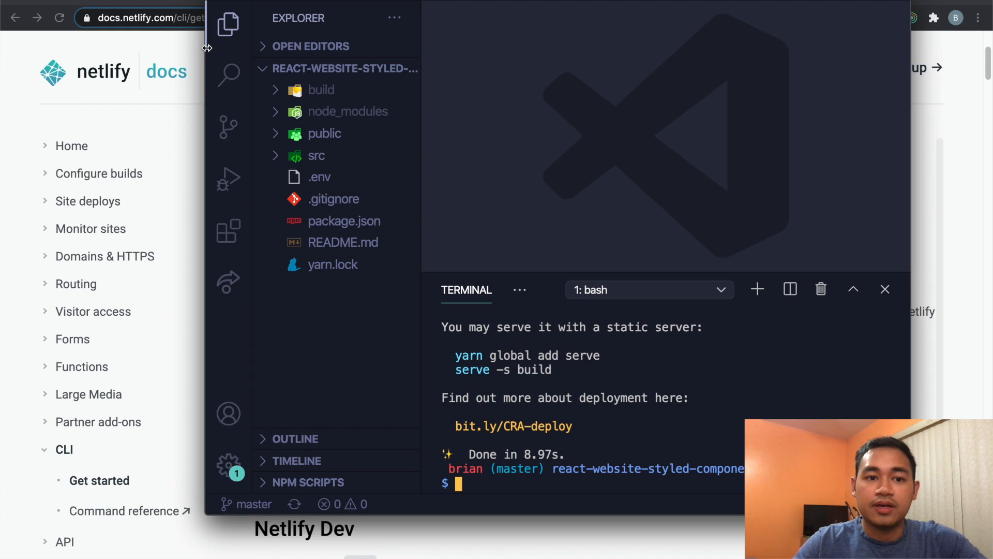
drag(347, 1, 417, 0)
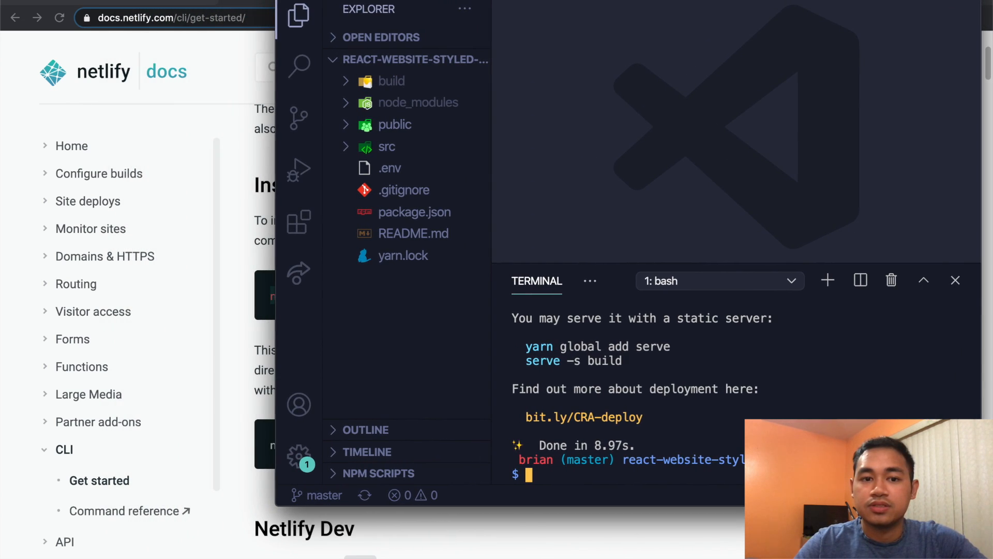
drag(276, 46, 459, 77)
click(717, 165)
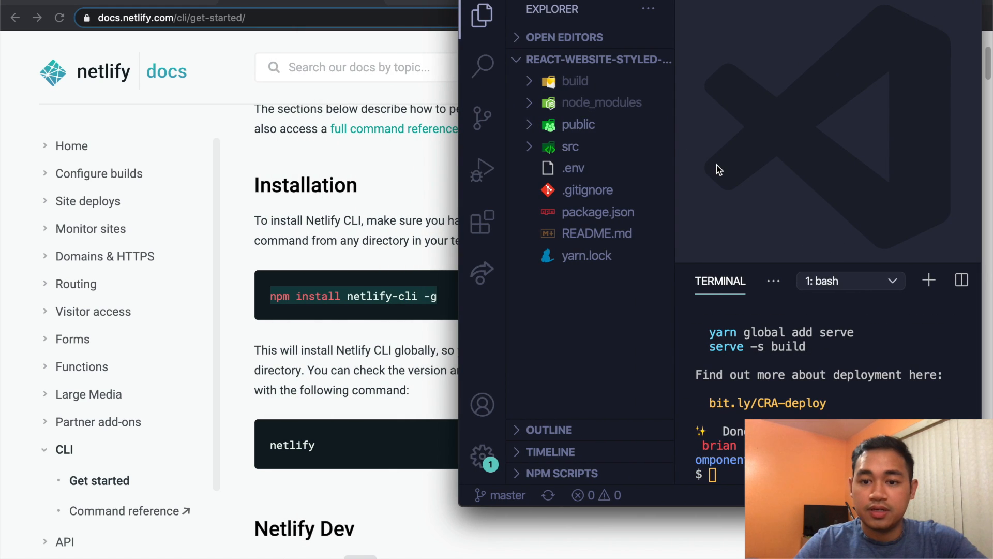
key(super+b)
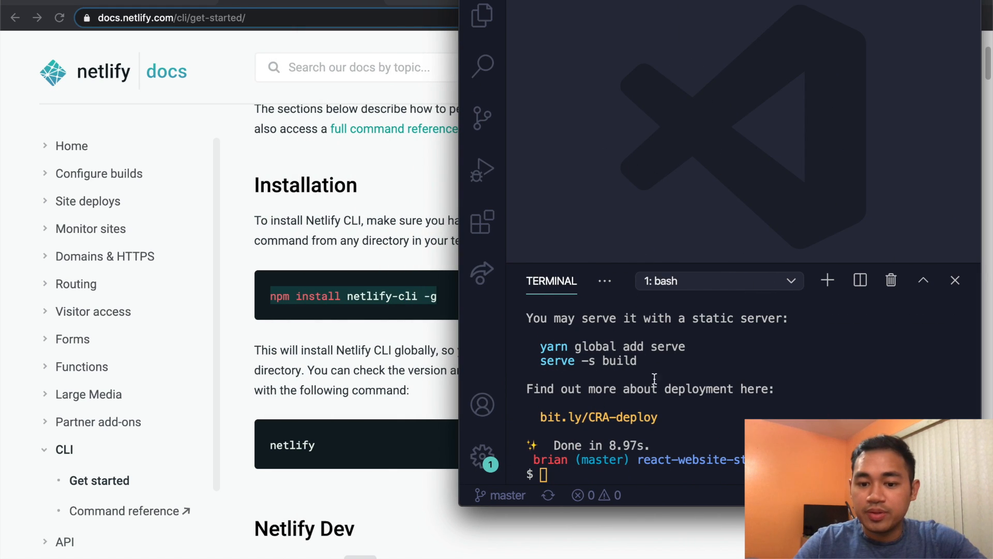
Step: Install the Netlify CLI globally from the terminal with npm install netlify-cli -g
click(604, 471)
text(npm install netlify-cli -g)
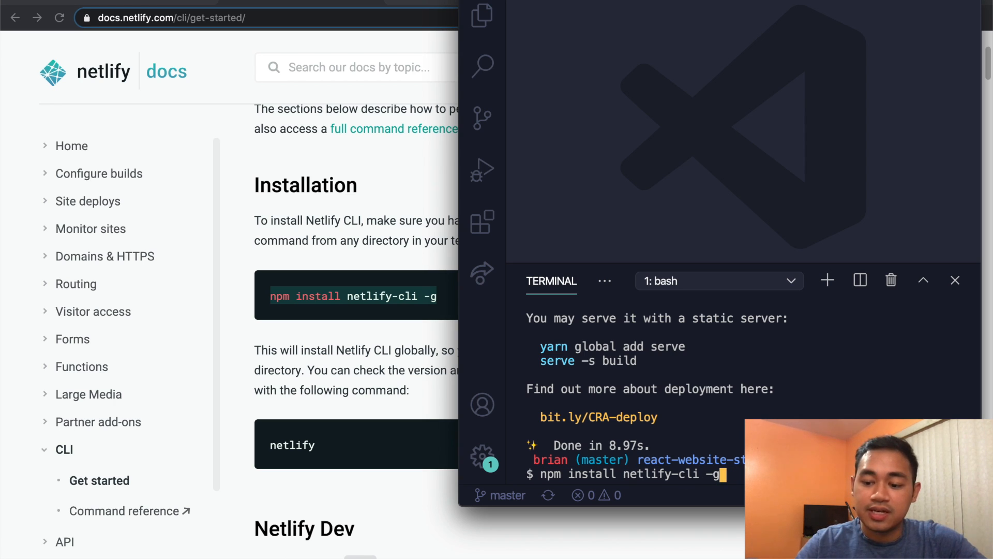
key(Return)
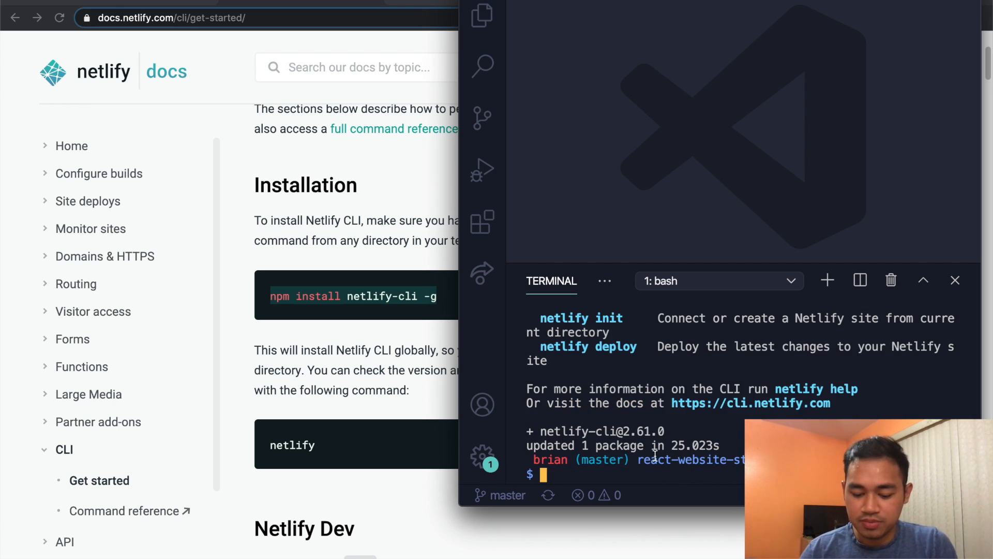
Step: Run netlify in the terminal and look through the list of available CLI commands
text(netlify)
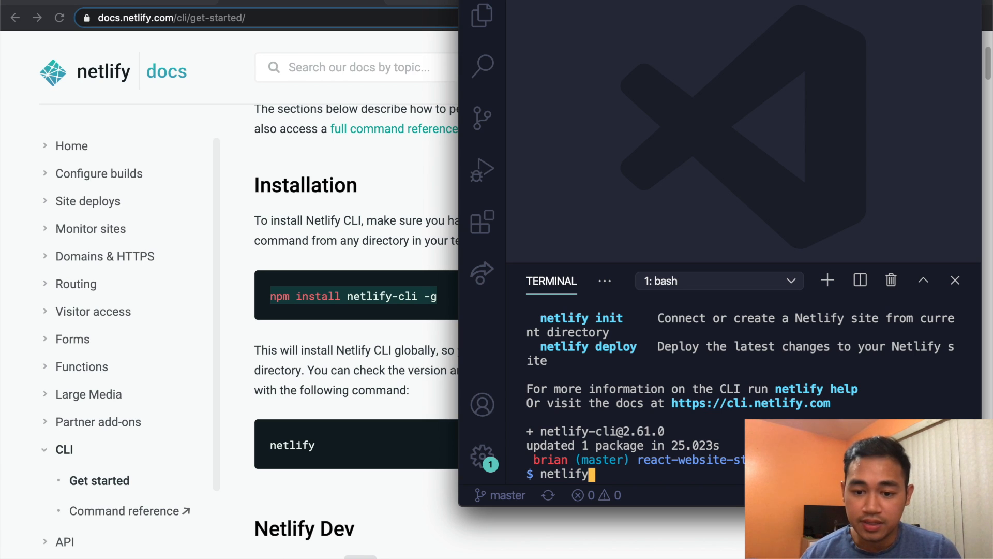
key(Return)
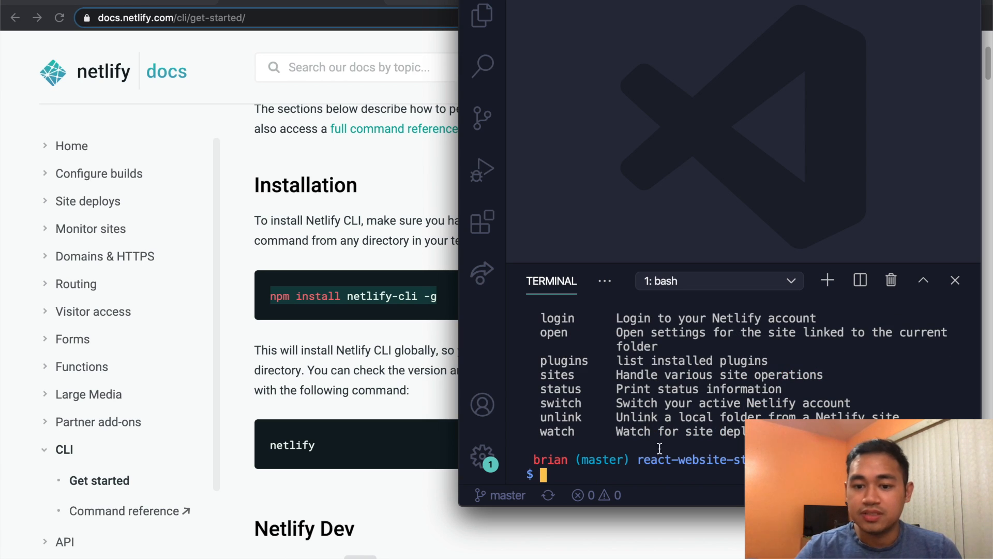
scroll(709, 405, up, 5)
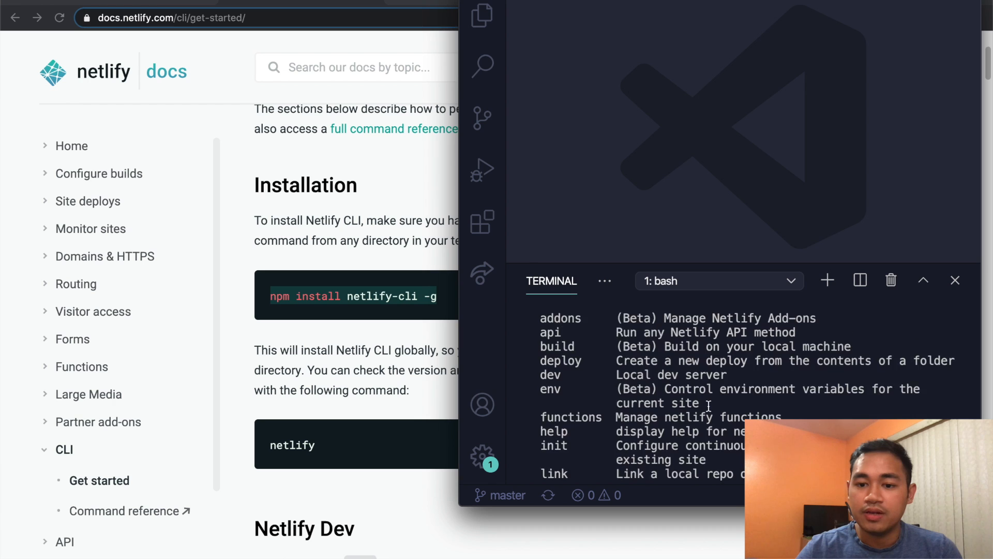
scroll(708, 405, up, 4)
scroll(709, 406, down, 7)
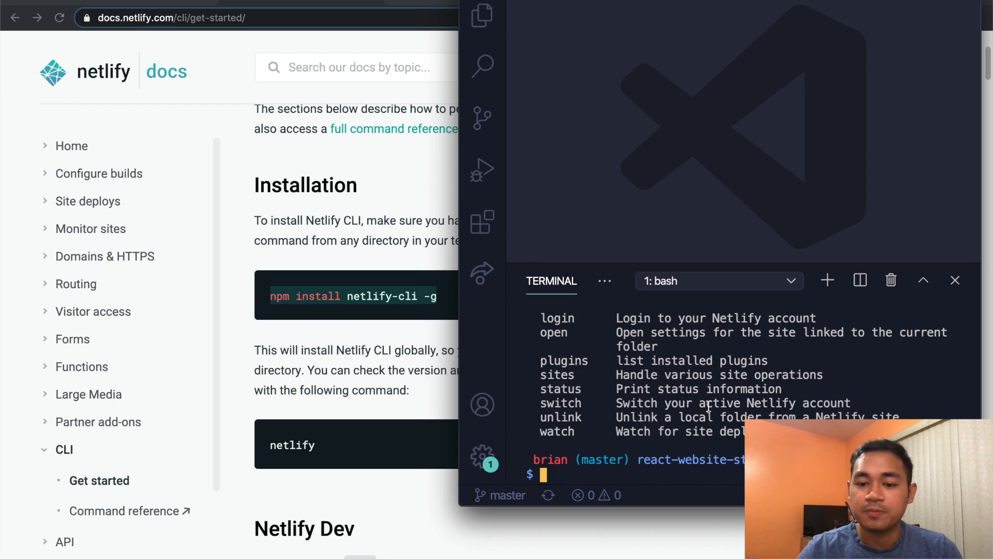
Step: Run netlify deploy in the terminal and create a new site under the listed team, leaving the site name blank
text(netlify deploy)
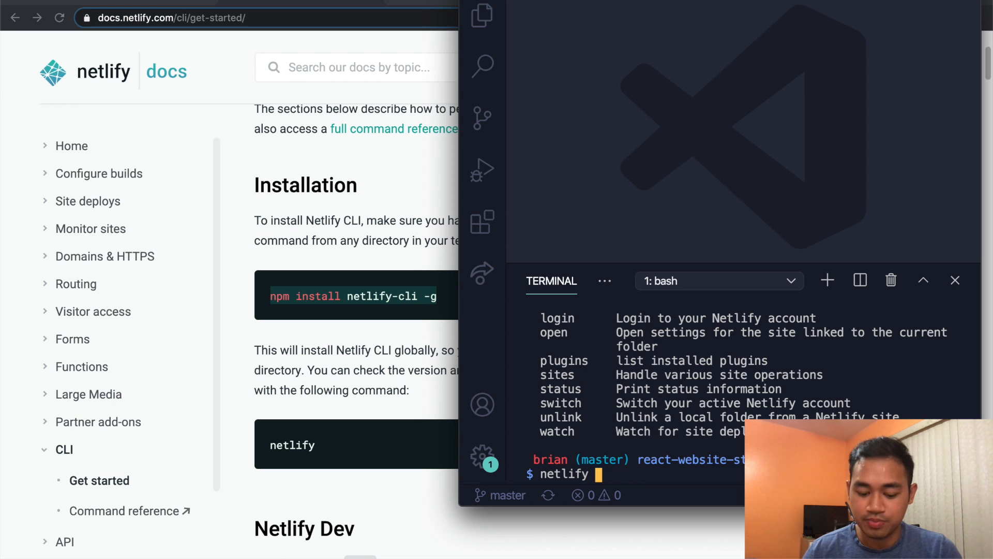
key(Return)
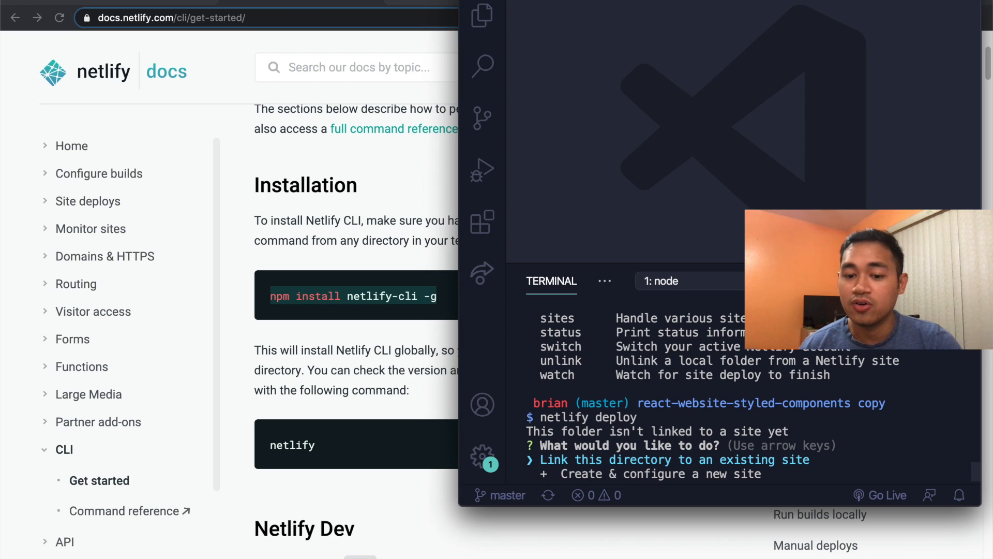
key(Down)
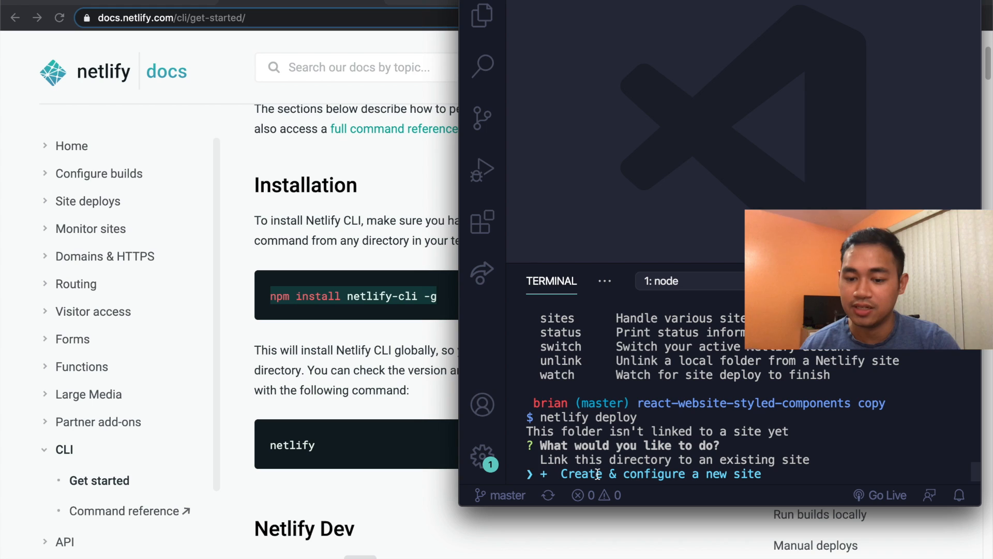
key(Return)
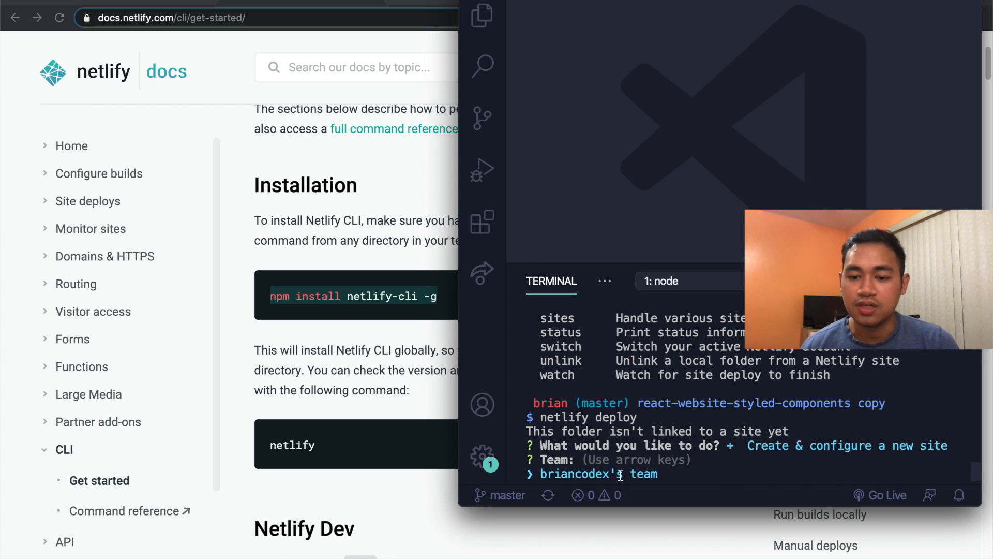
key(Return)
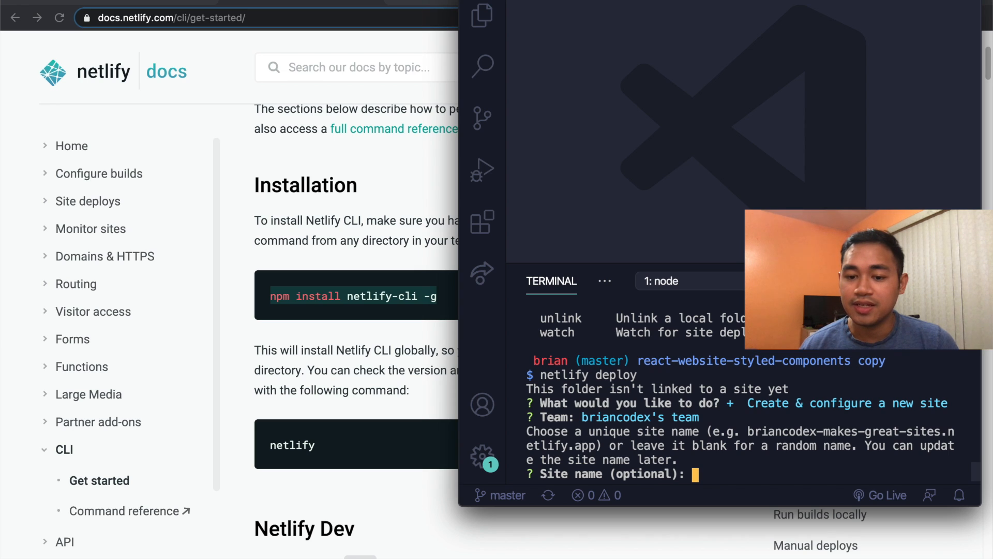
key(Return)
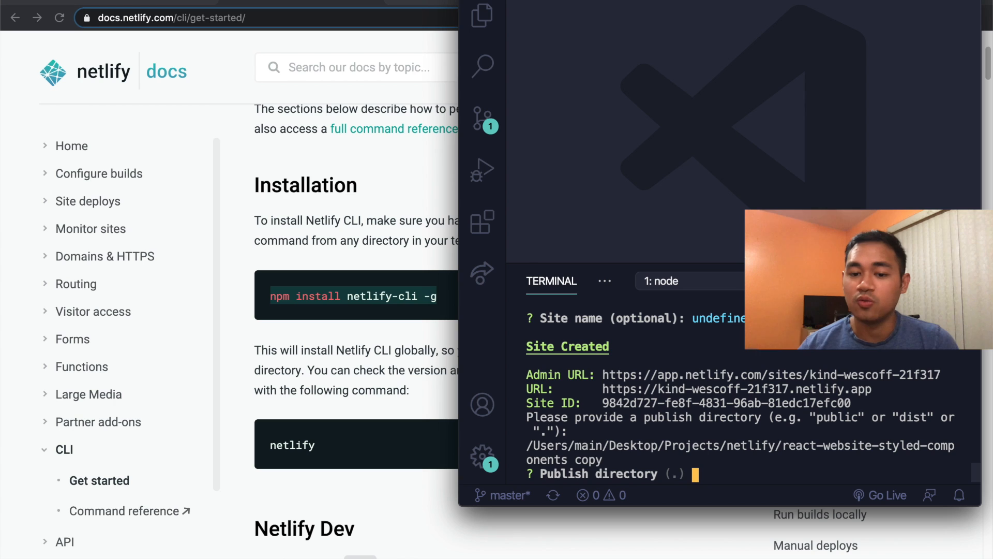
Step: Check the project's folders in the file explorer, hide it again and deploy with build as the publish directory
click(694, 223)
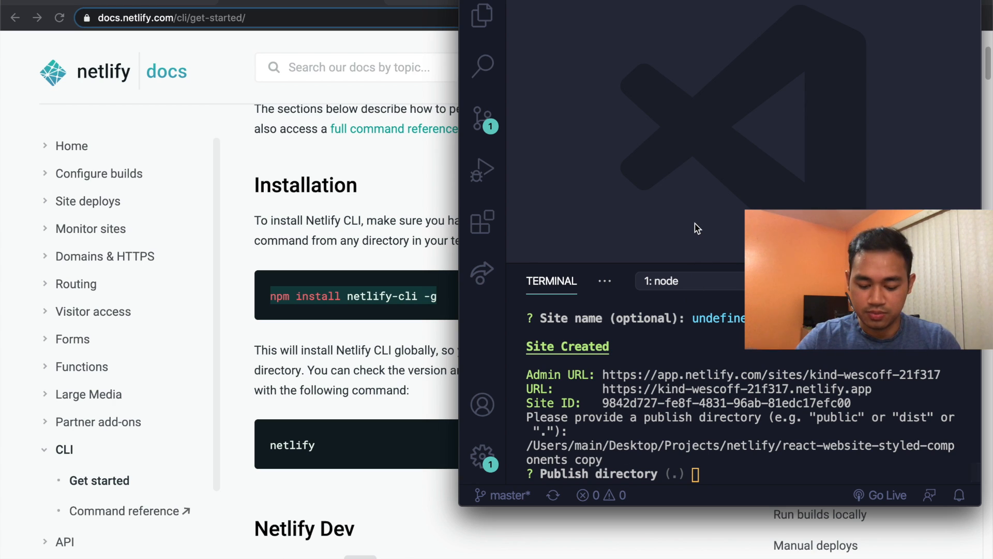
key(super+b)
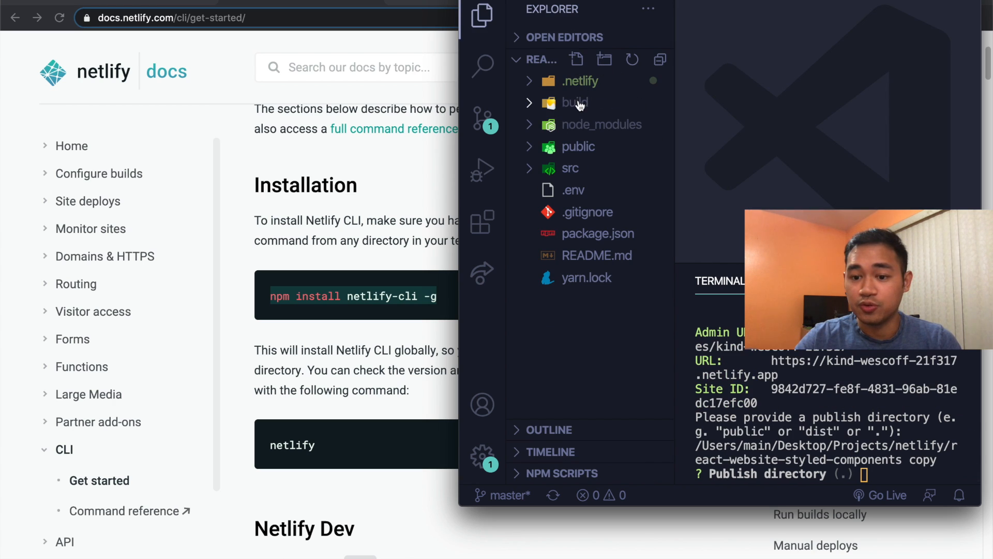
key(super+b)
click(699, 480)
text(build)
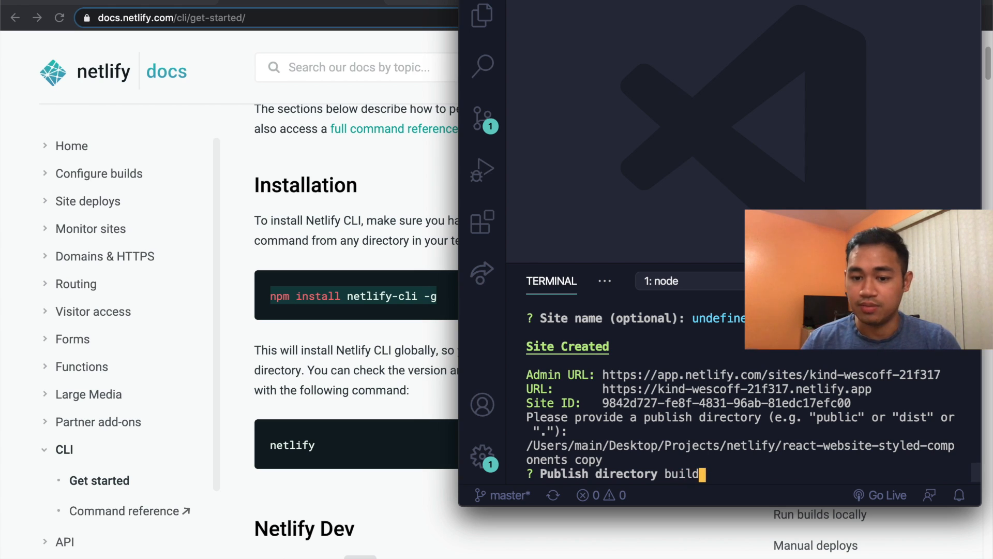
key(Return)
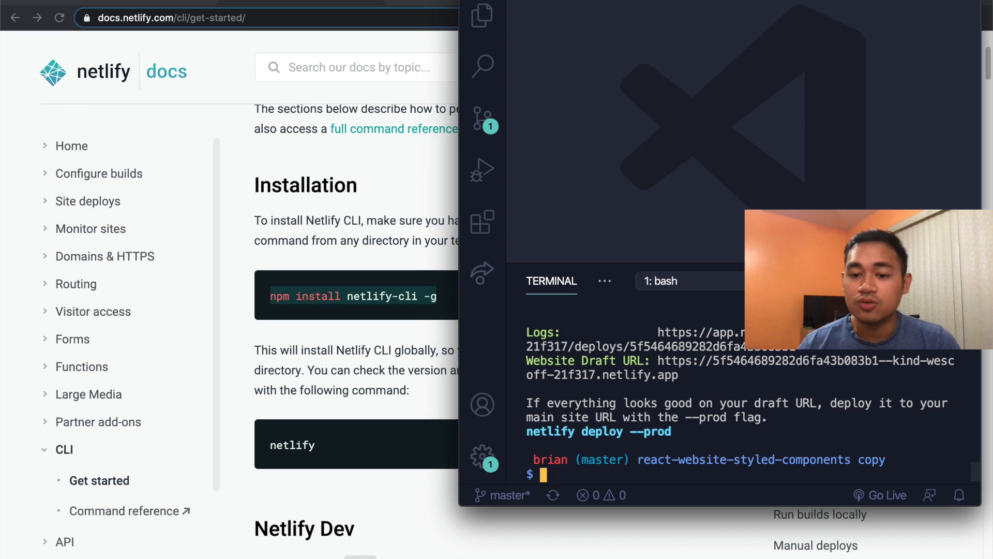
Step: Open the website draft URL from the terminal in the browser and look over the whole home page
super+click(664, 381)
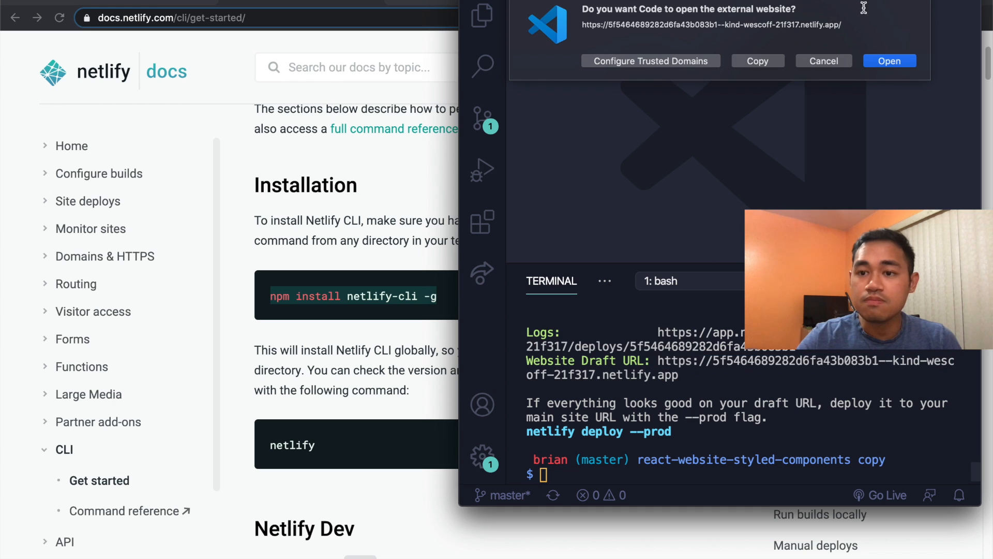
key(Return)
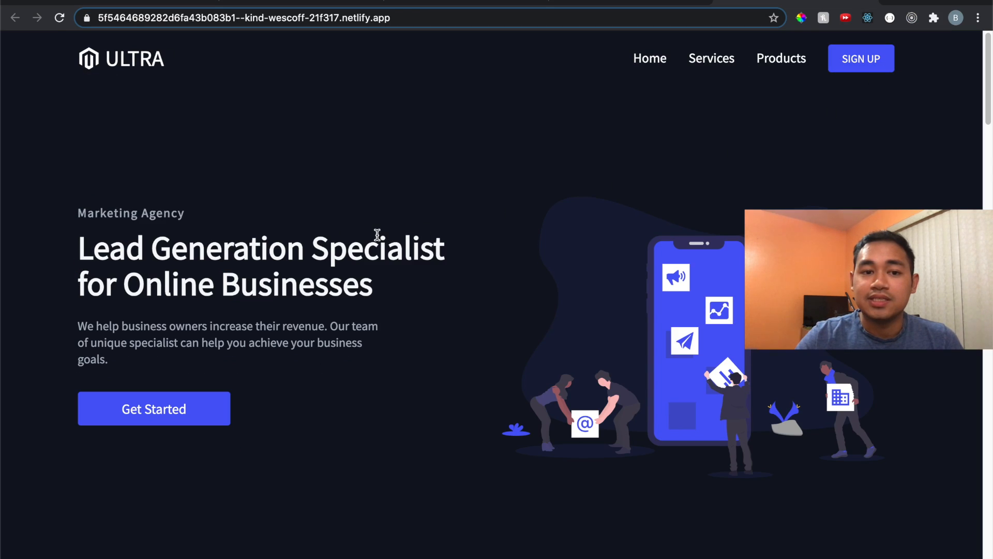
scroll(465, 357, down, 20)
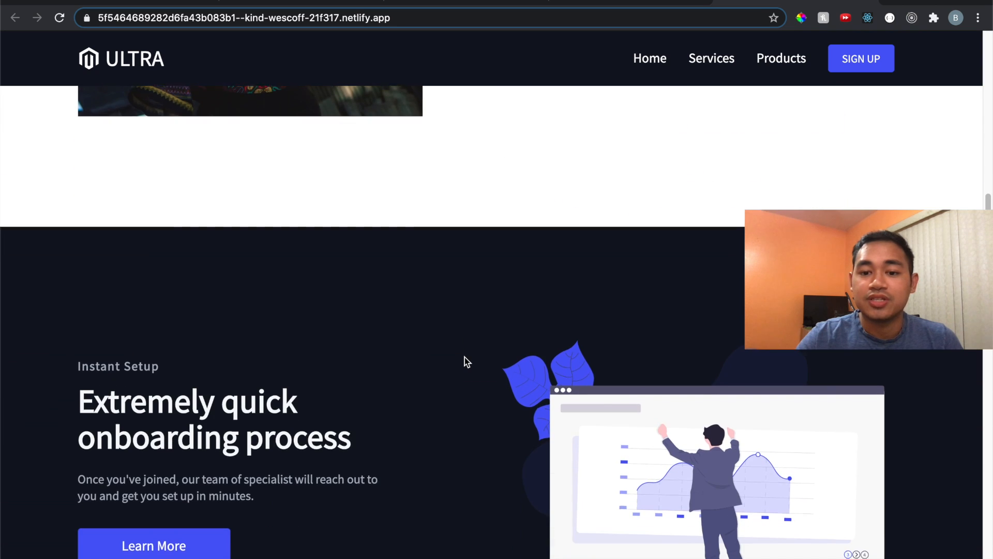
scroll(464, 357, down, 10)
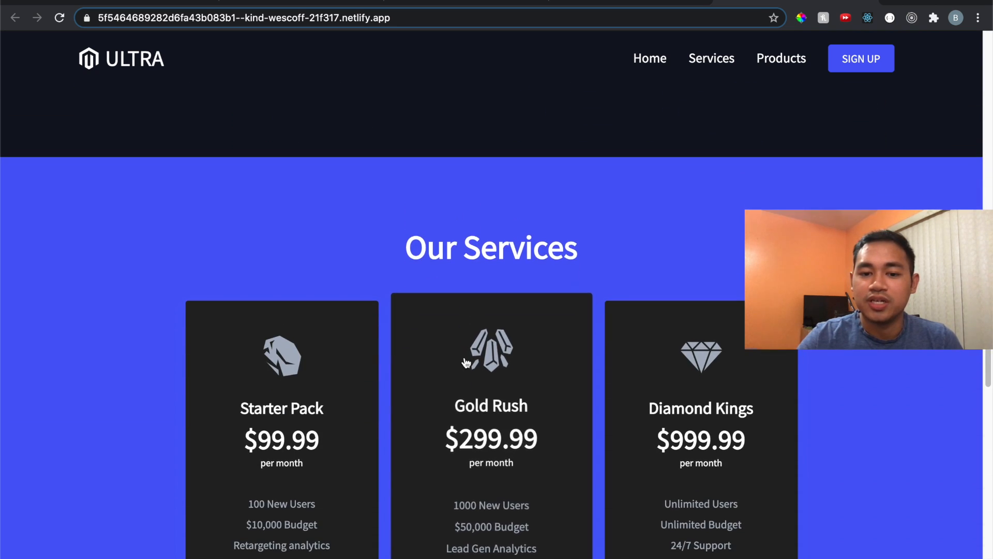
scroll(466, 362, down, 15)
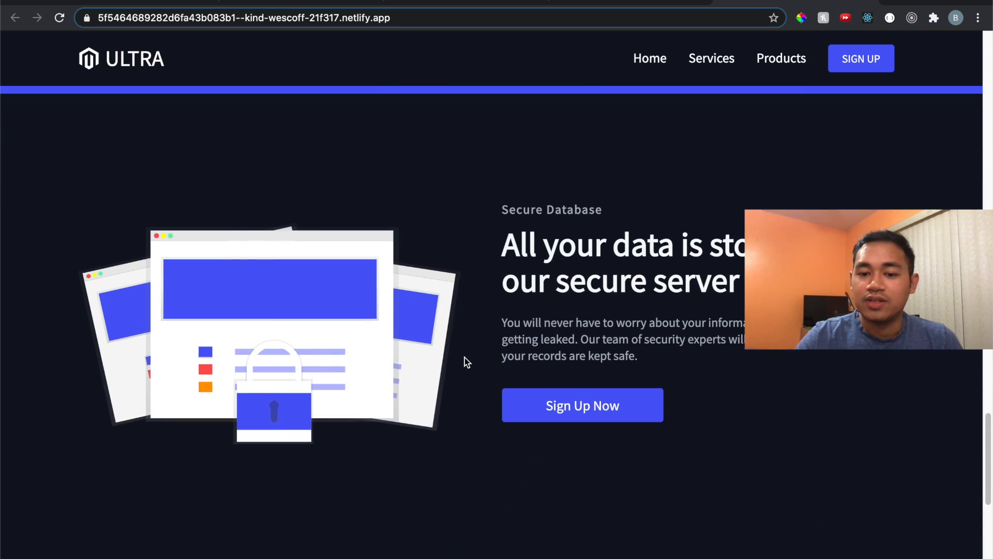
scroll(571, 181, up, 20)
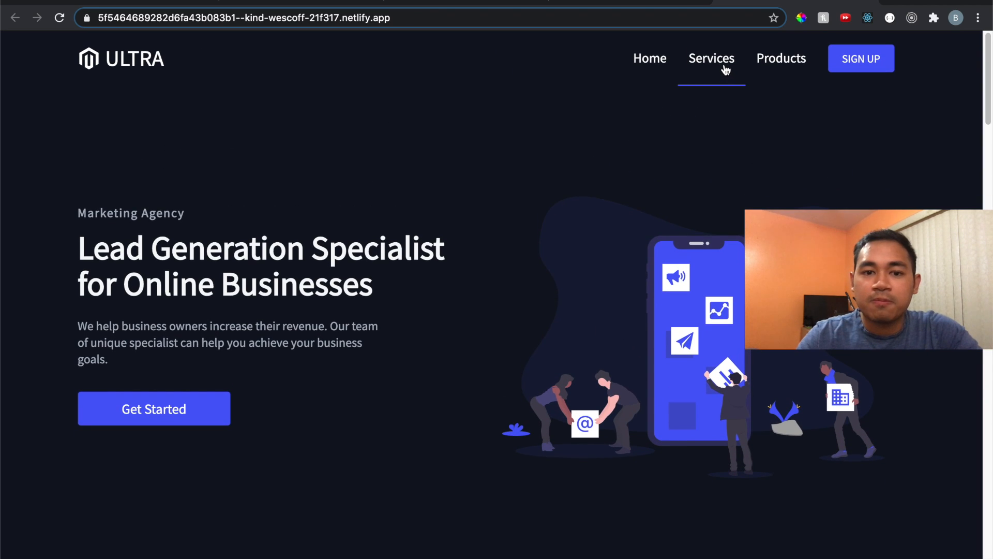
Step: Check the draft site's Services, Products, Home and Sign Up pages, ending on the home page
click(724, 68)
click(777, 72)
click(648, 71)
click(856, 61)
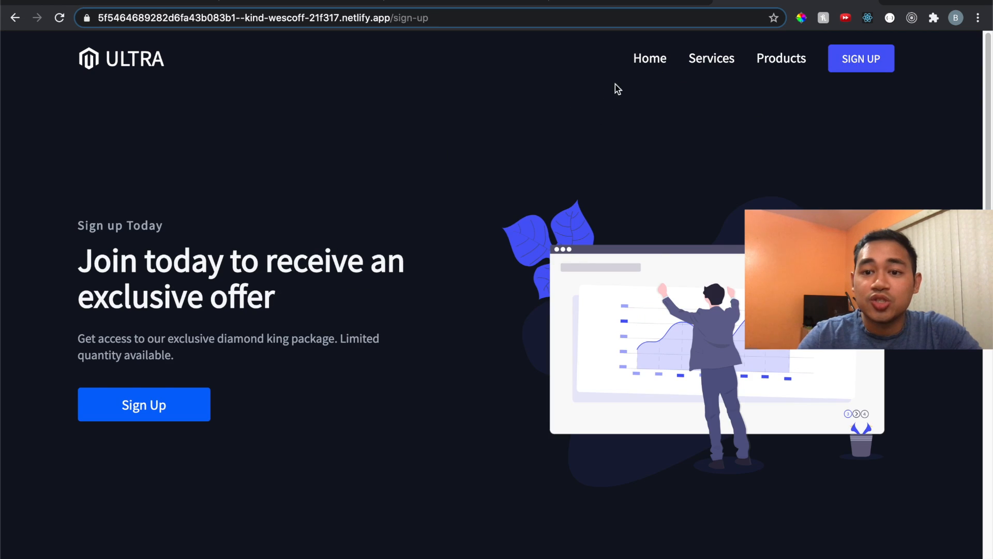
click(644, 69)
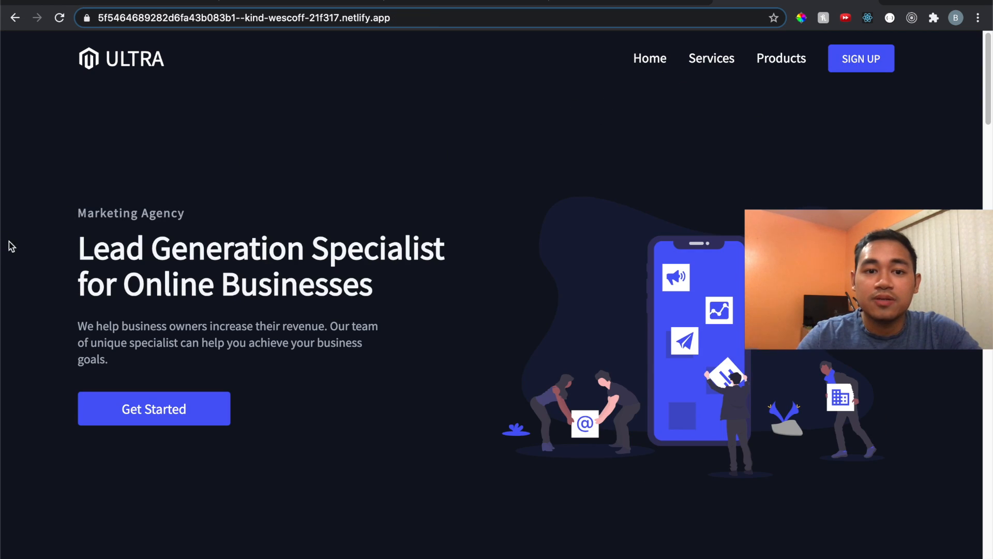
Step: Test the draft site with the nonexistent path /dddd, then return to the site's home page
click(594, 18)
click(597, 18)
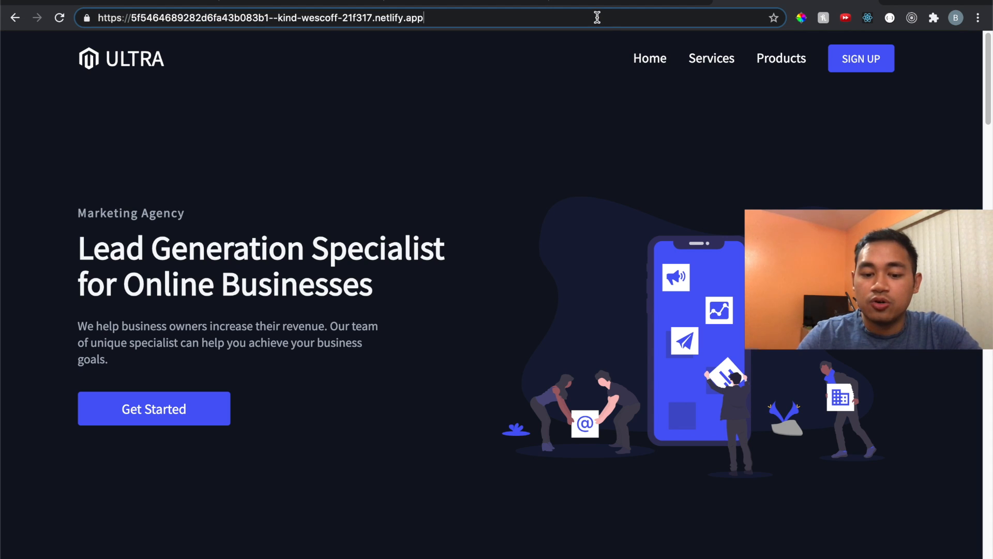
text(/)
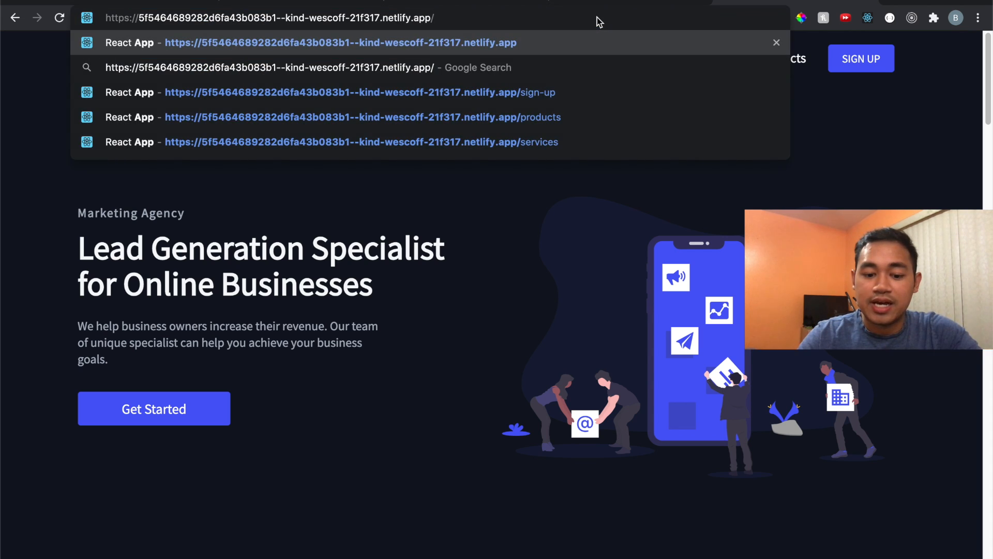
text(dddd)
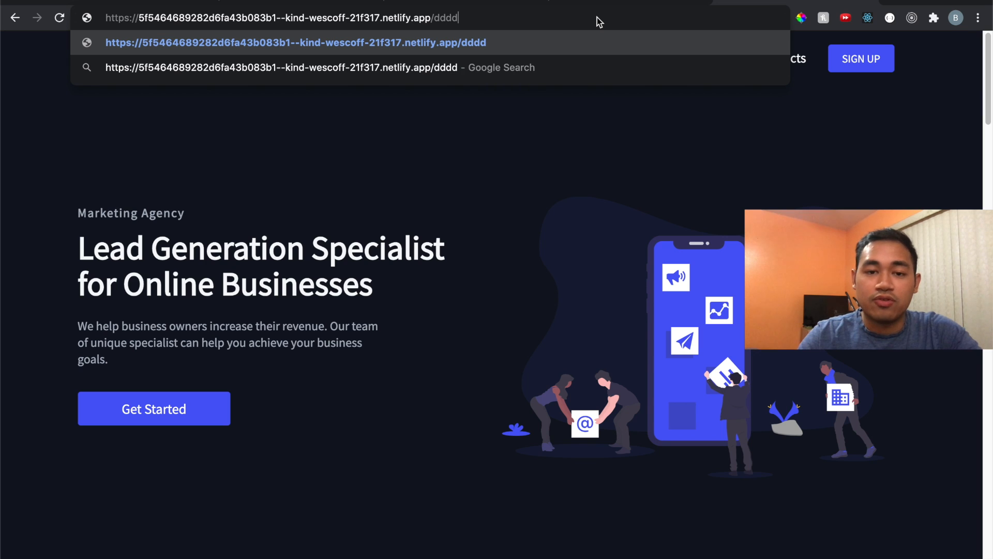
key(Return)
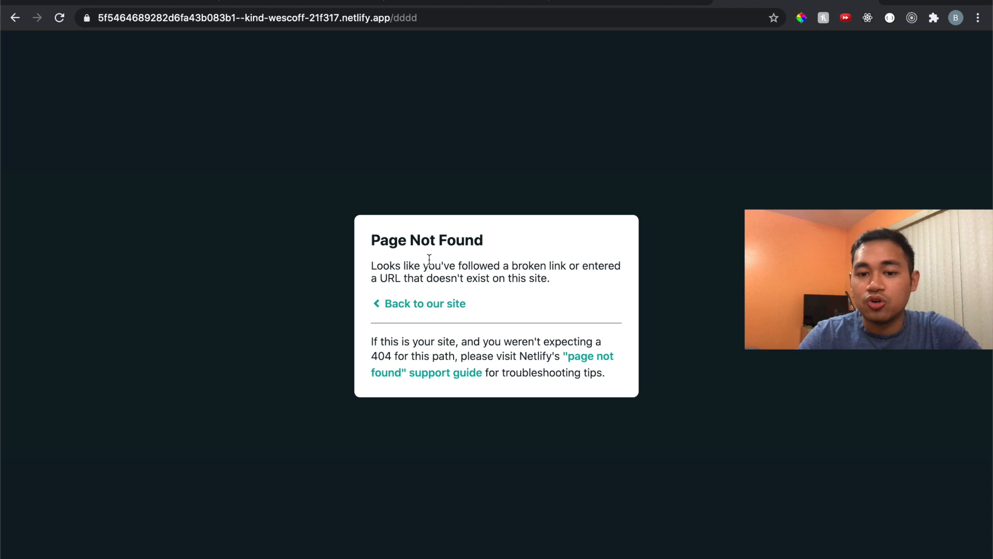
click(418, 305)
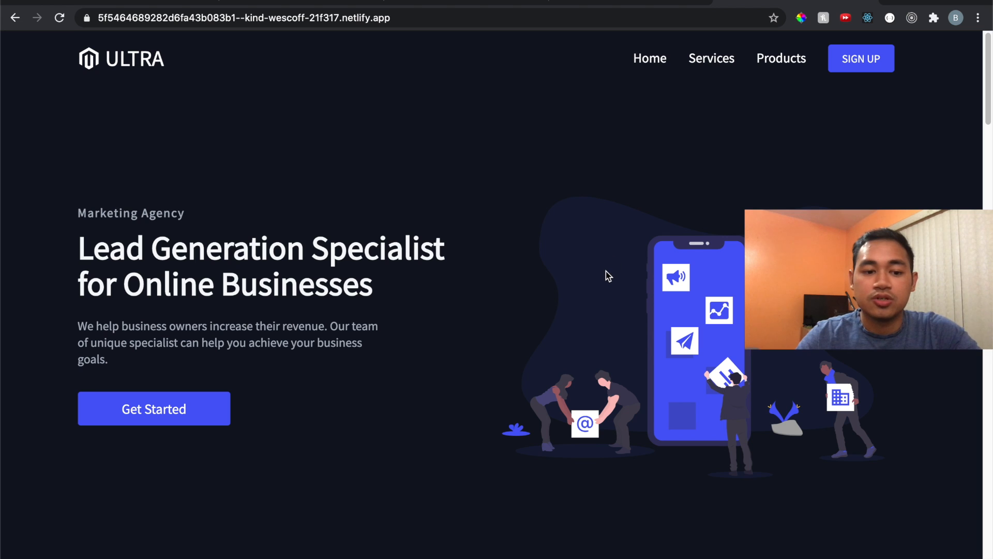
Step: Switch back to VS Code, create a netlify.toml file in the project root and dismiss the extension suggestion
key(super+Tab)
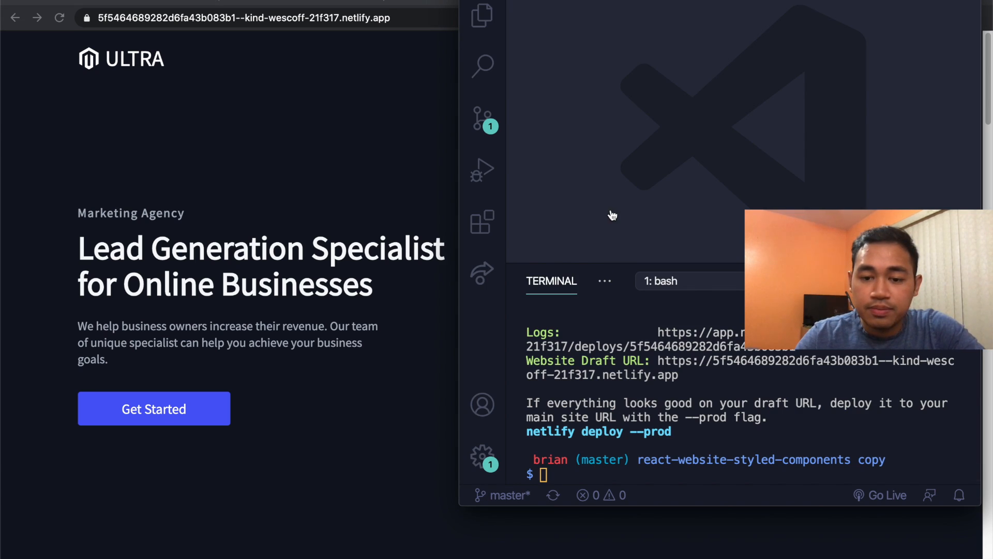
key(super+b)
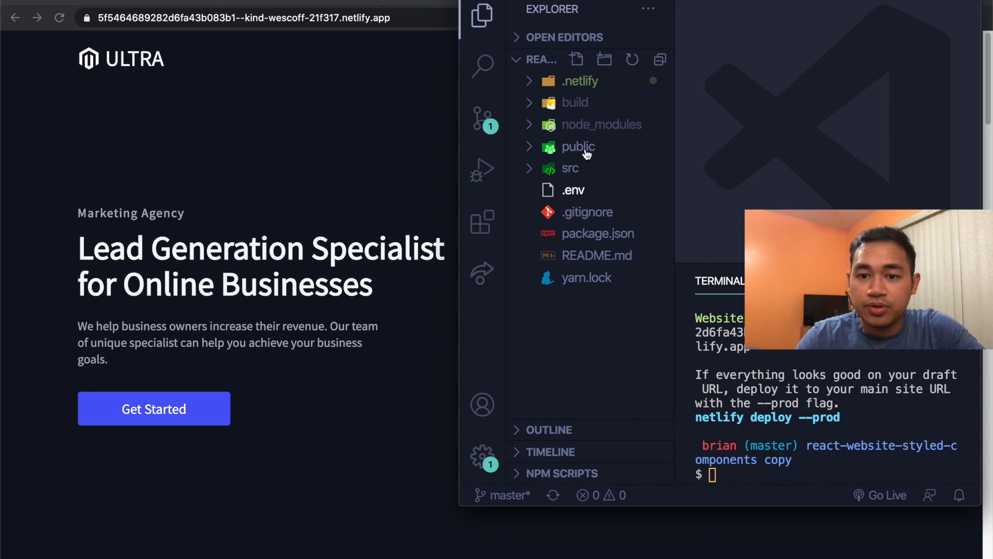
right_click(567, 302)
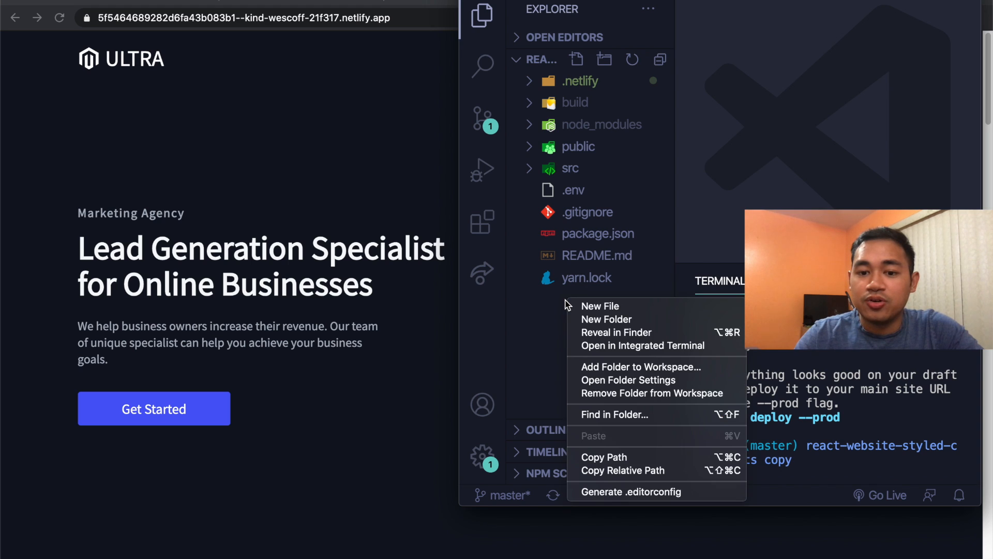
click(585, 306)
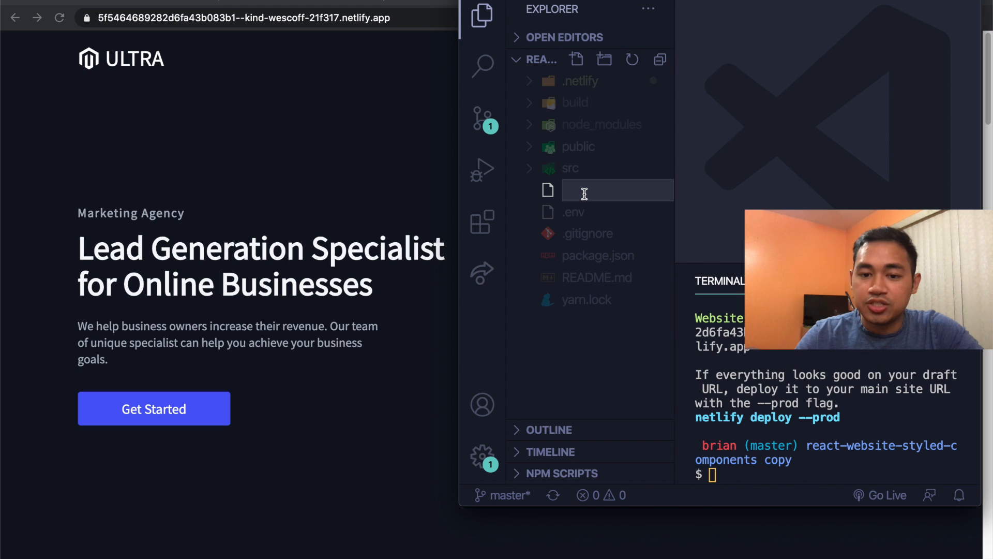
text(n)
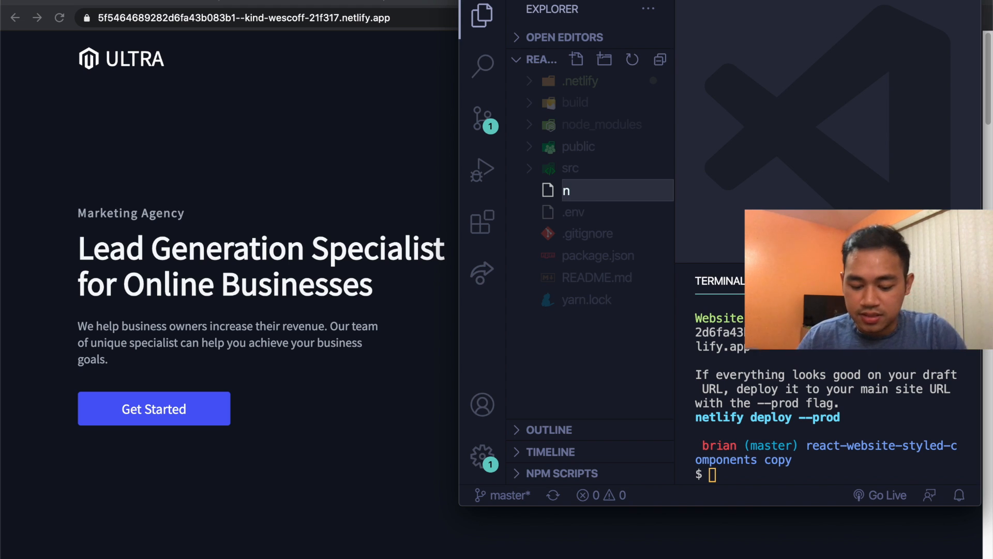
text(etlify.toml)
key(Return)
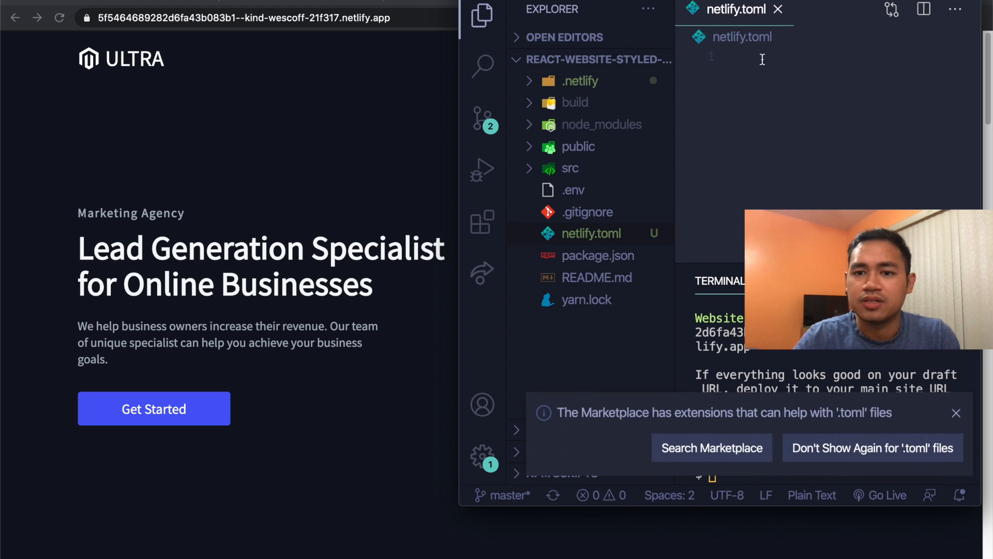
click(956, 412)
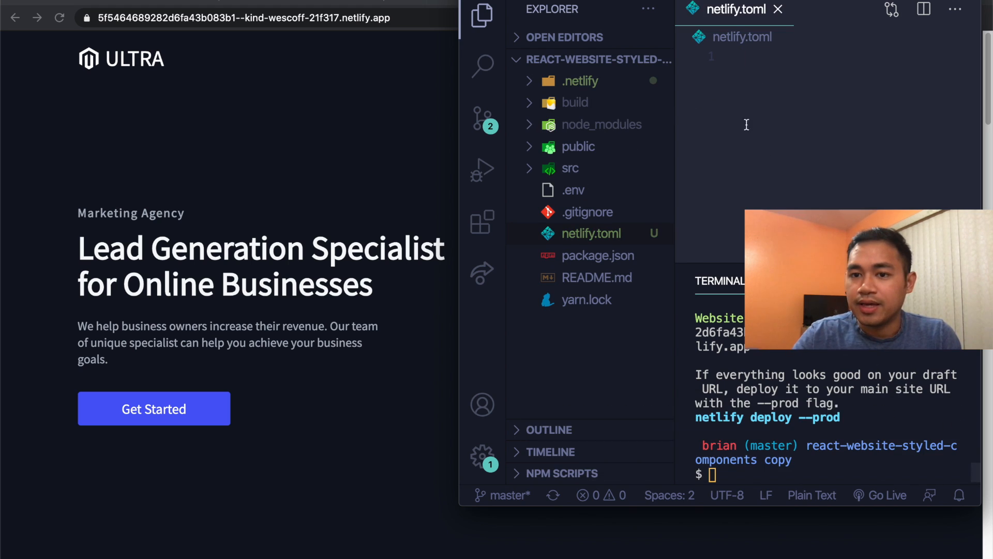
Step: Add a [[redirects]] rule to netlify.toml from "/*" to "/index.html" with status 200 and save the file
click(744, 94)
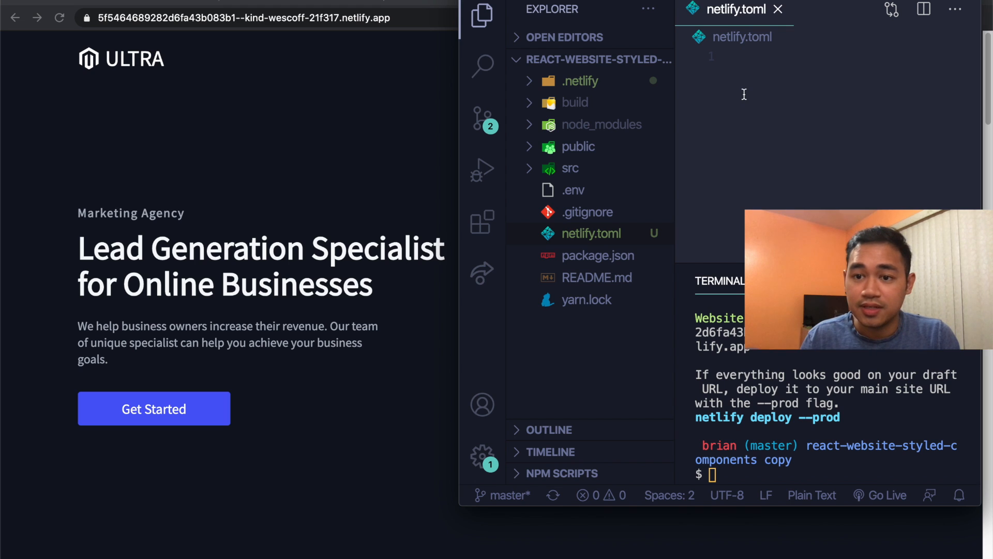
text([[redirects]]   from = "/*"   to = "/index.html"   status = 200)
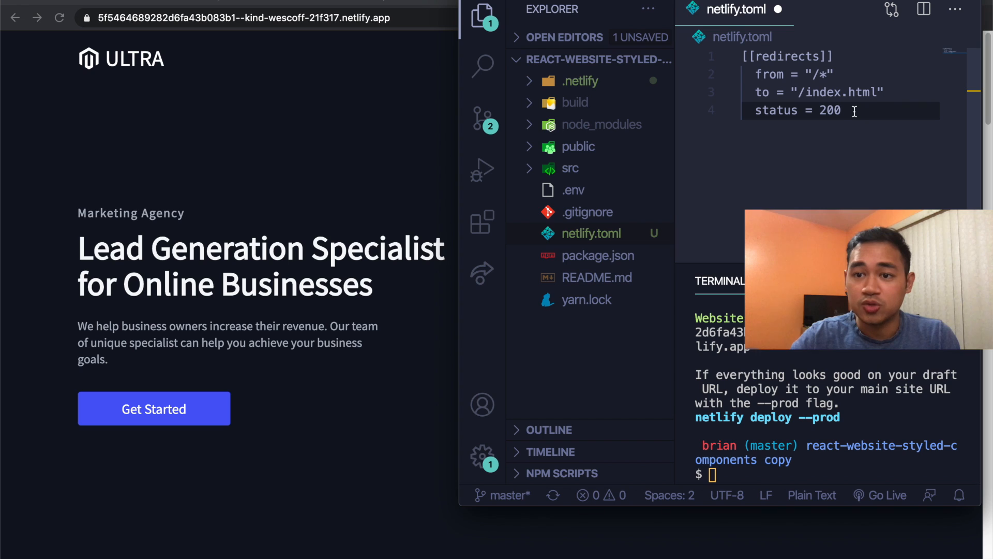
key(super+s)
Step: Deploy a new draft from the terminal with netlify deploy, using build as the publish directory
click(750, 467)
text(netlify)
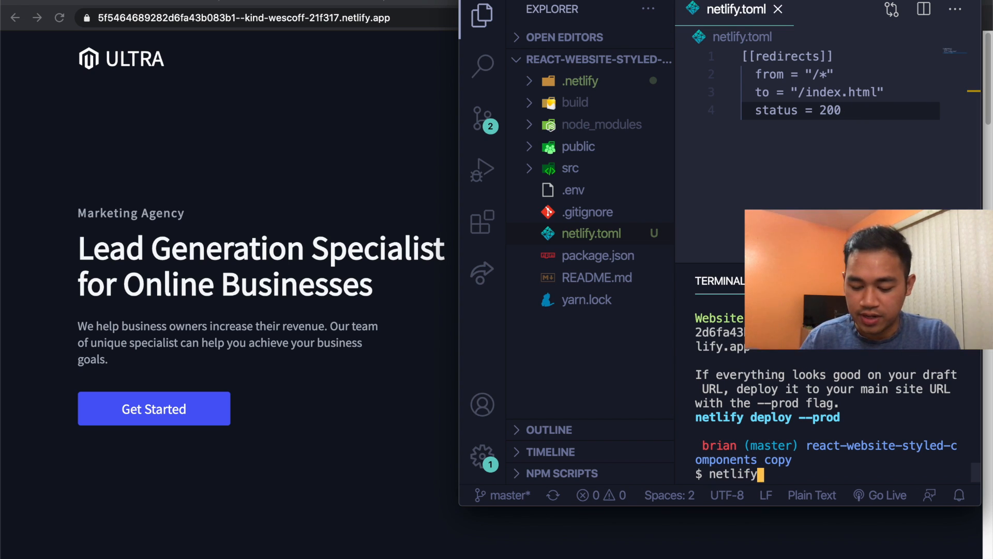
text( deploy)
key(Return)
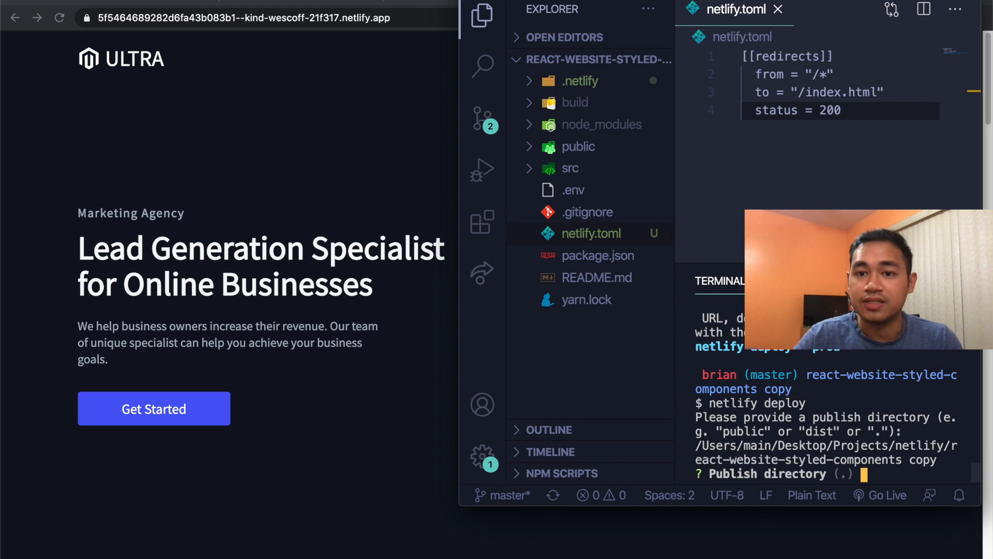
drag(672, 1, 584, 1)
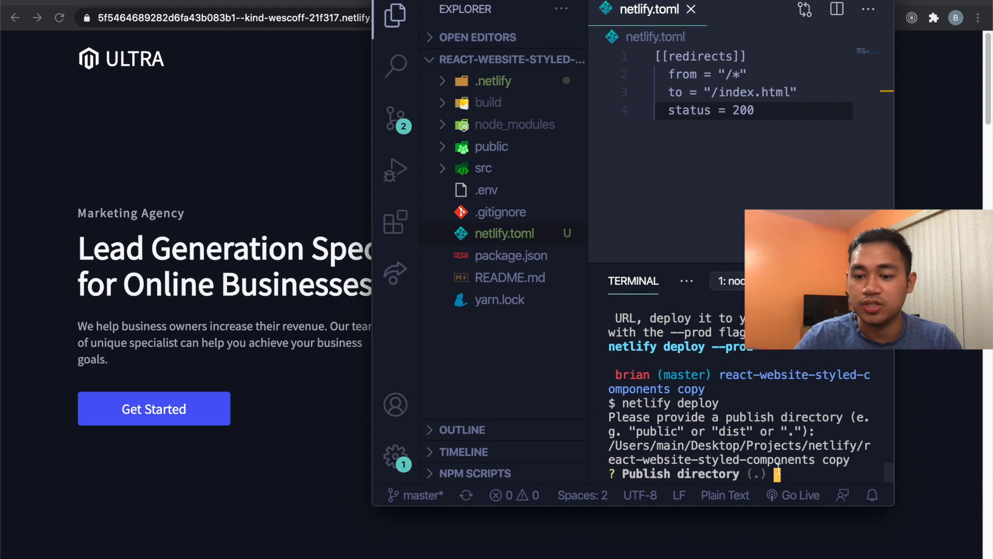
key(super+b)
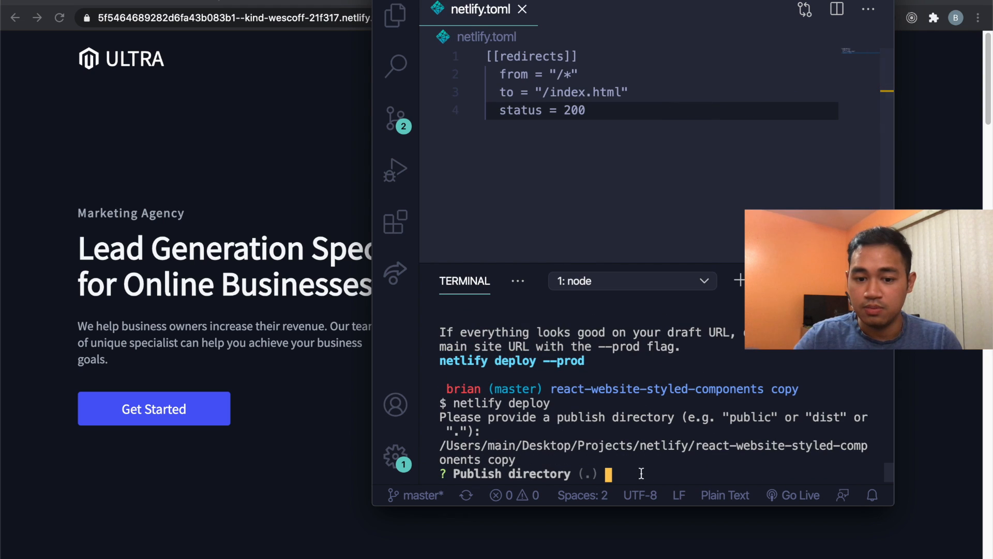
text(build)
key(Return)
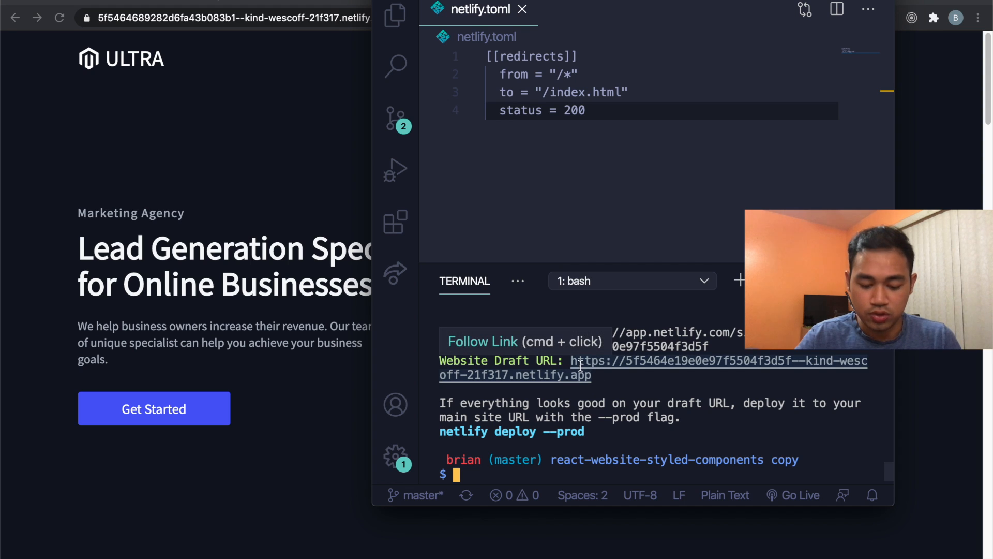
Step: Open the new draft URL in the browser and test the nonexistent path /fgfg, ending on the site's home page
super+click(580, 365)
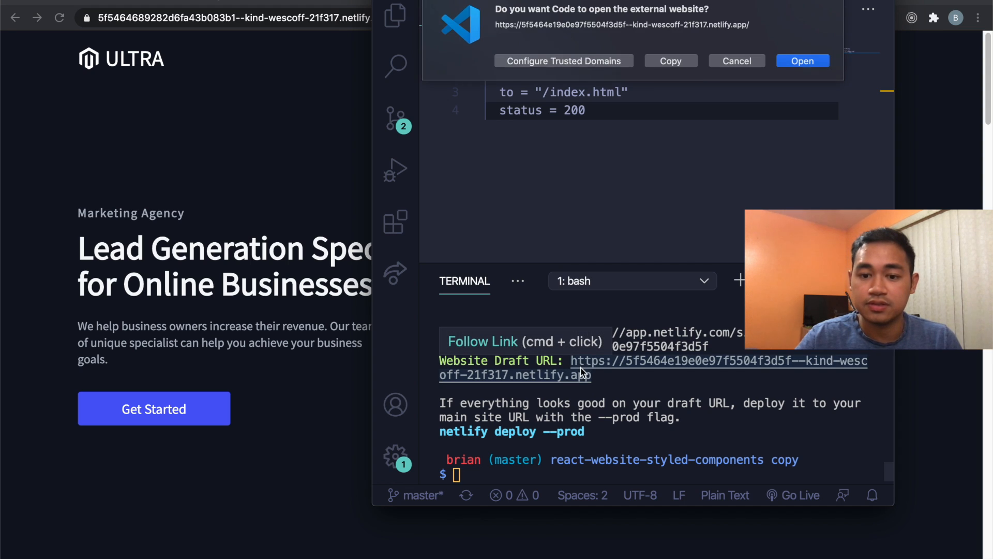
click(786, 64)
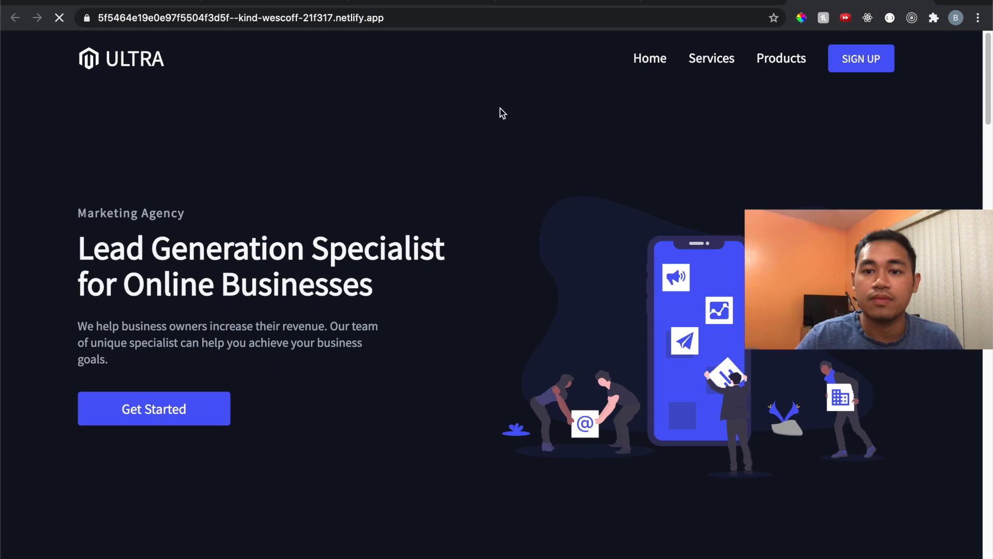
click(596, 17)
click(603, 17)
text(/fgfg)
key(Return)
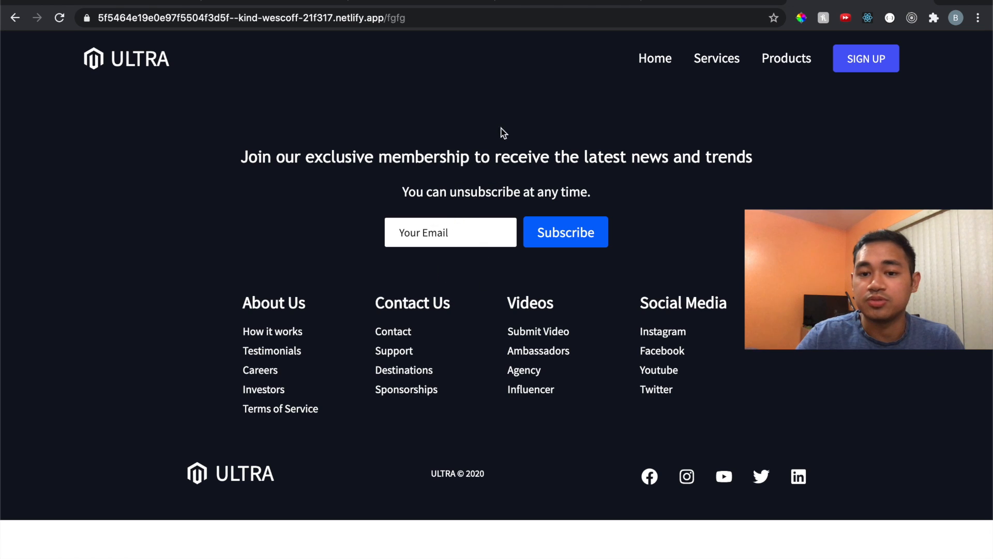
scroll(455, 275, down, 1)
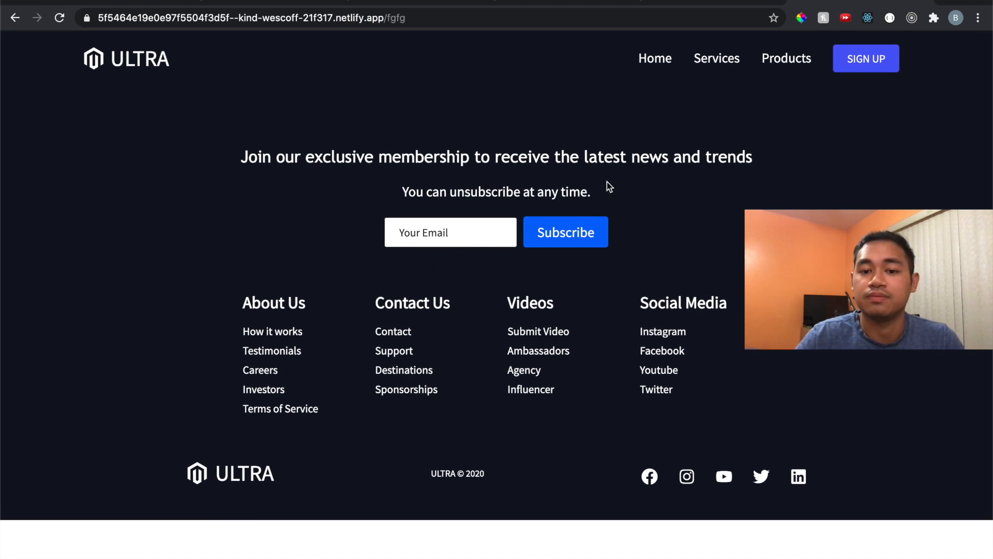
click(662, 76)
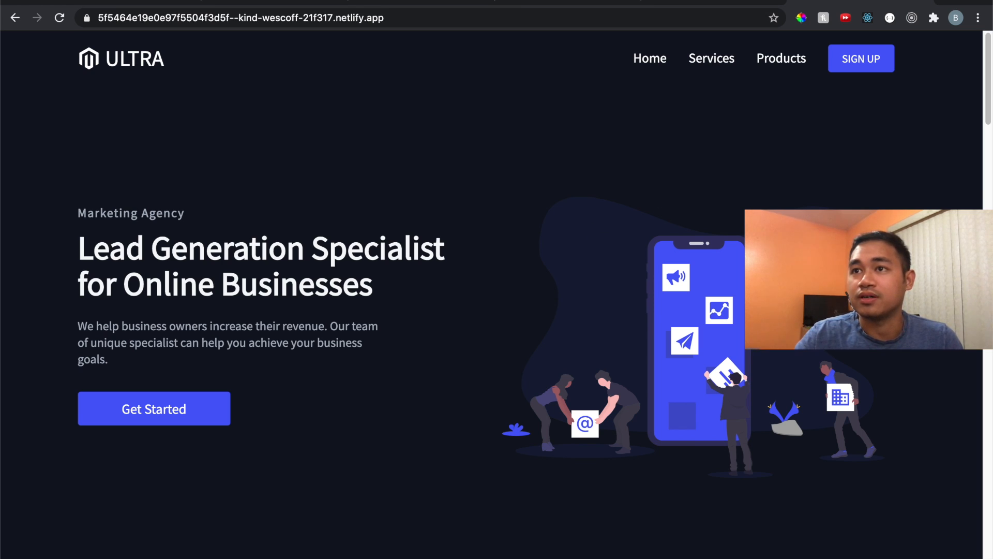
Step: Switch back to VS Code and deploy to production with netlify deploy --prod, using build as the publish directory
key(super+Tab)
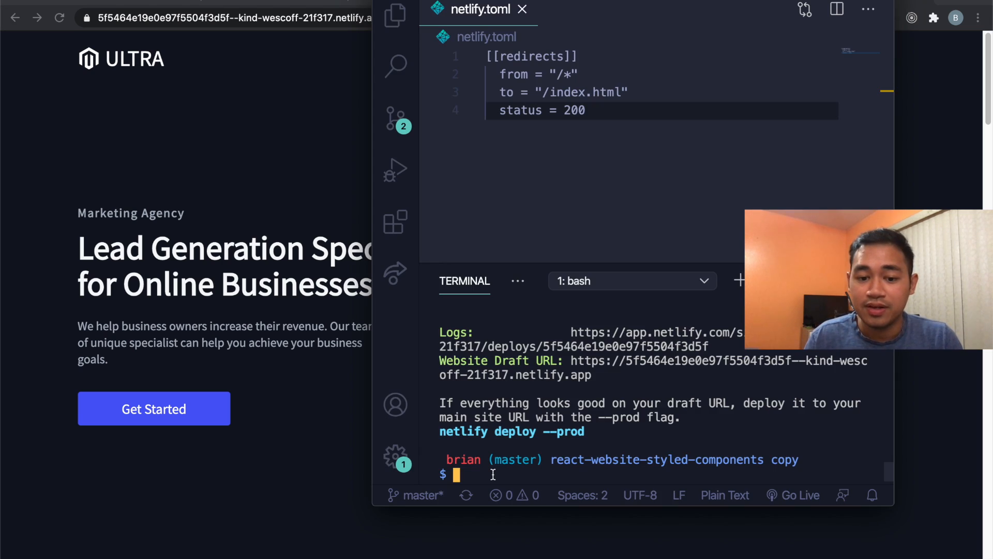
text(tl)
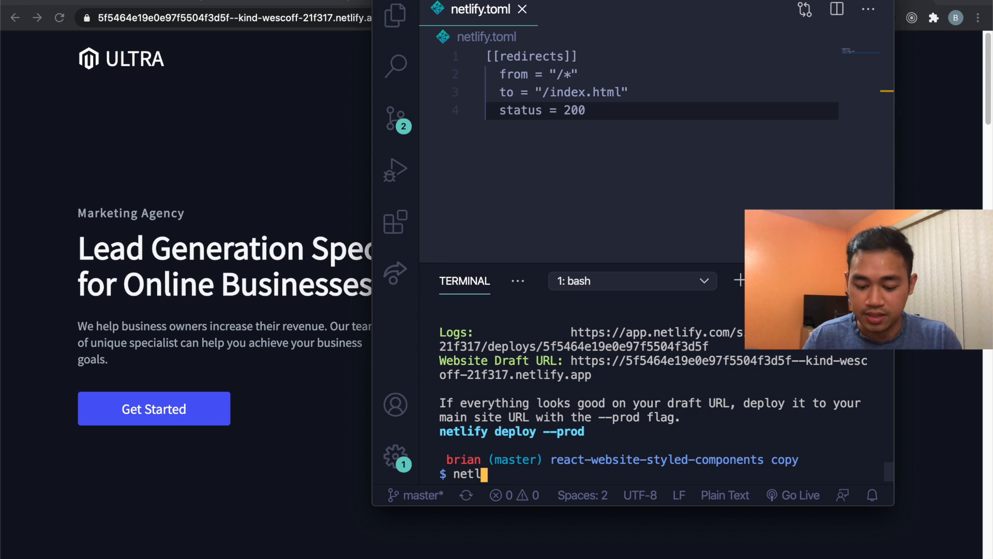
text(ify deploy )
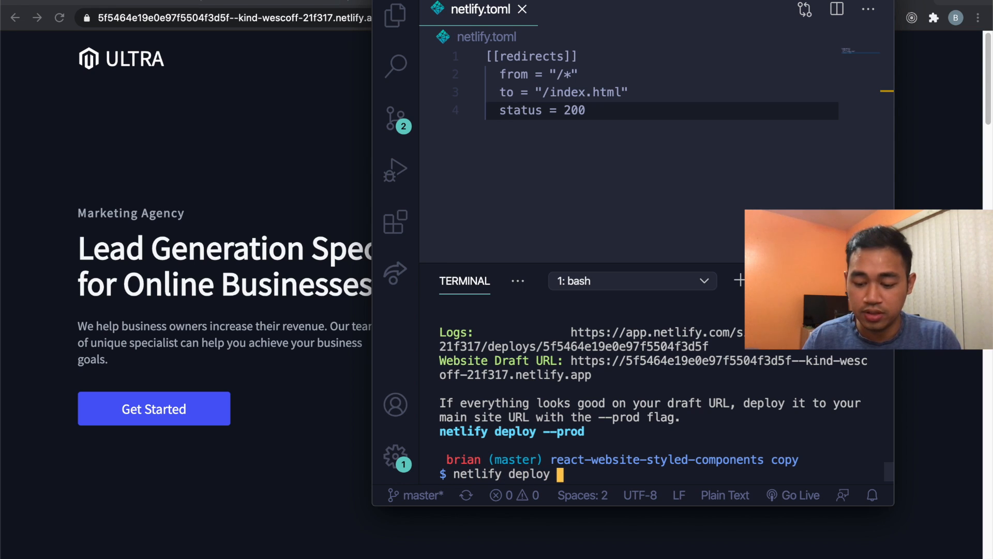
text(--prod)
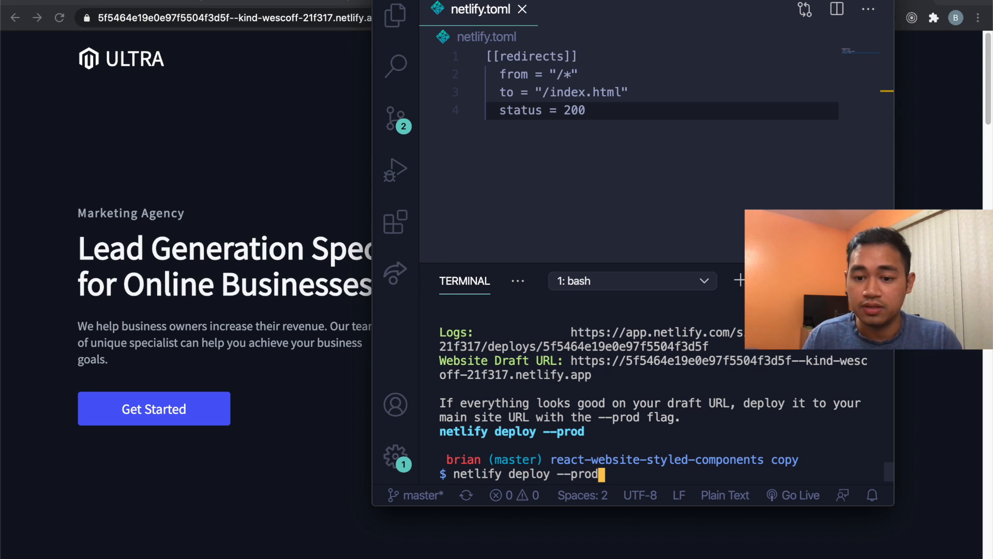
key(Return)
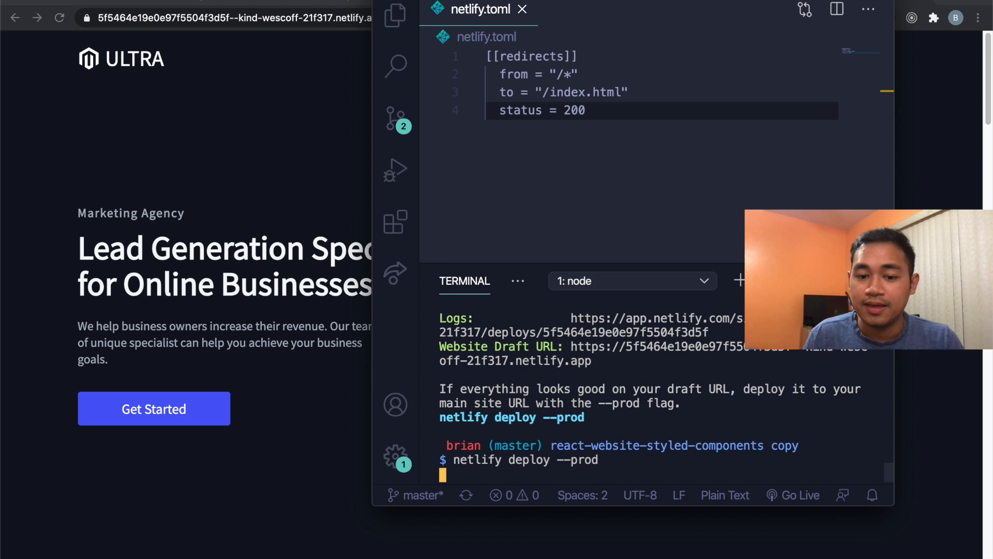
text(build)
key(Return)
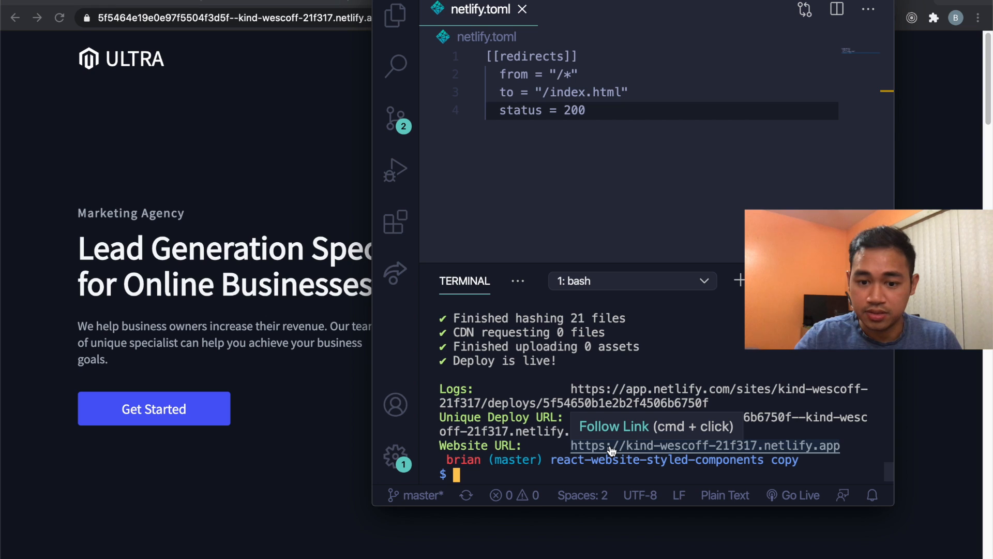
Step: Open the production website URL in the browser and check its Services, Products, Sign Up and Home pages
super+click(610, 445)
click(788, 61)
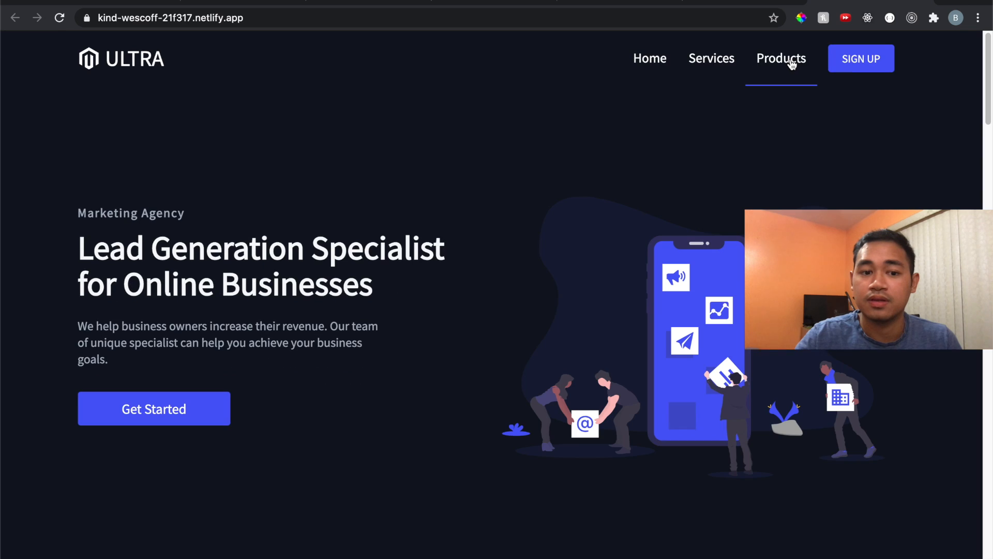
click(717, 59)
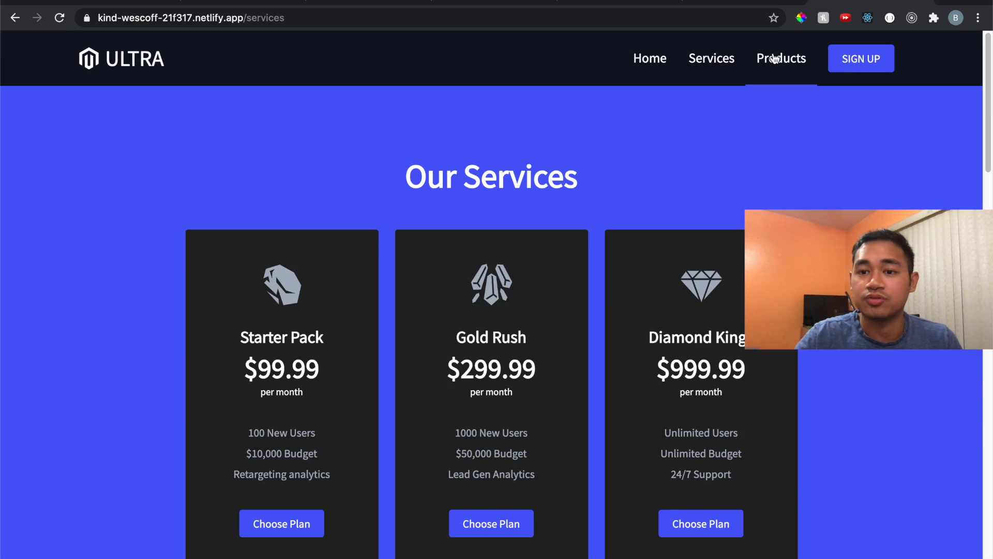
click(774, 59)
click(861, 59)
click(645, 66)
Step: Test the production site with the nonexistent path /gfg, then return to its home page
click(626, 17)
click(636, 16)
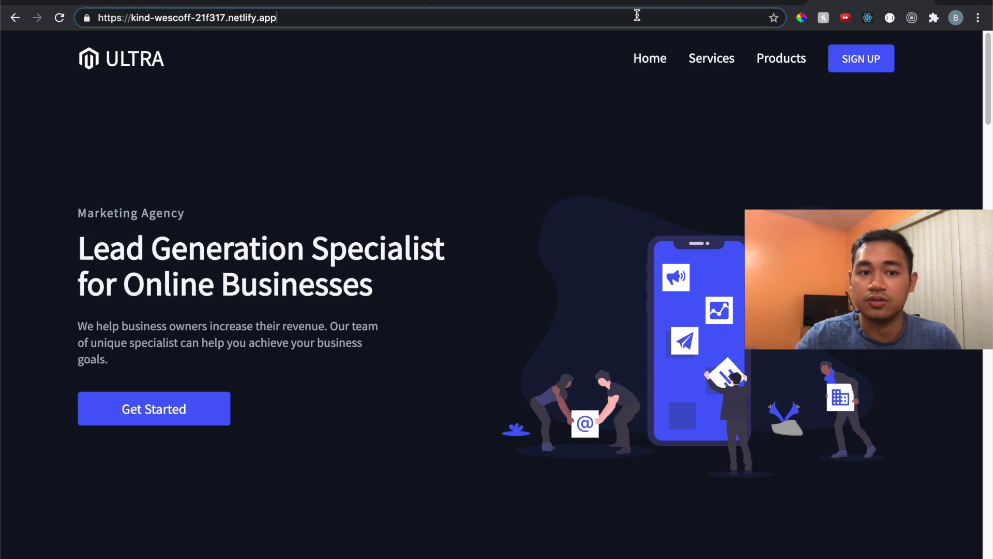
text(/gfg)
key(Return)
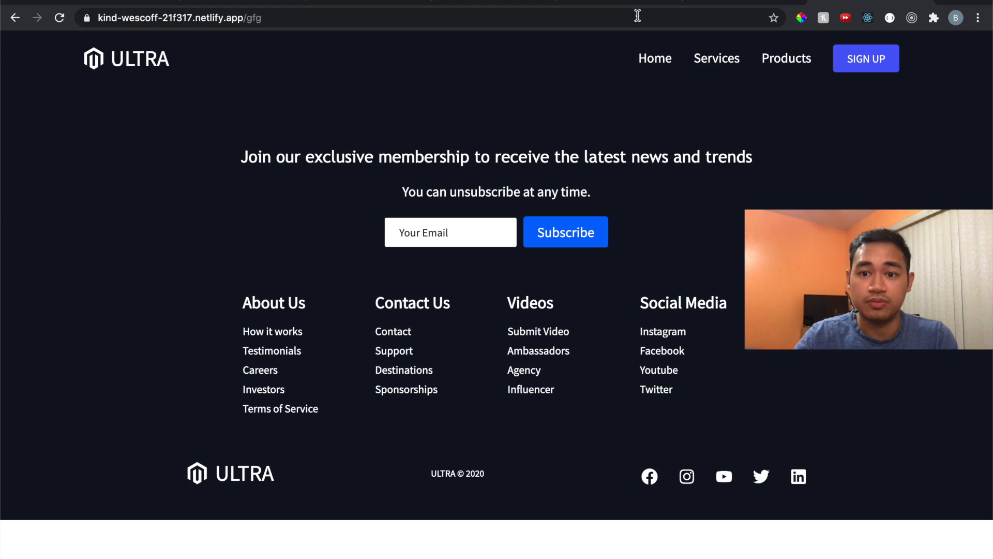
click(664, 56)
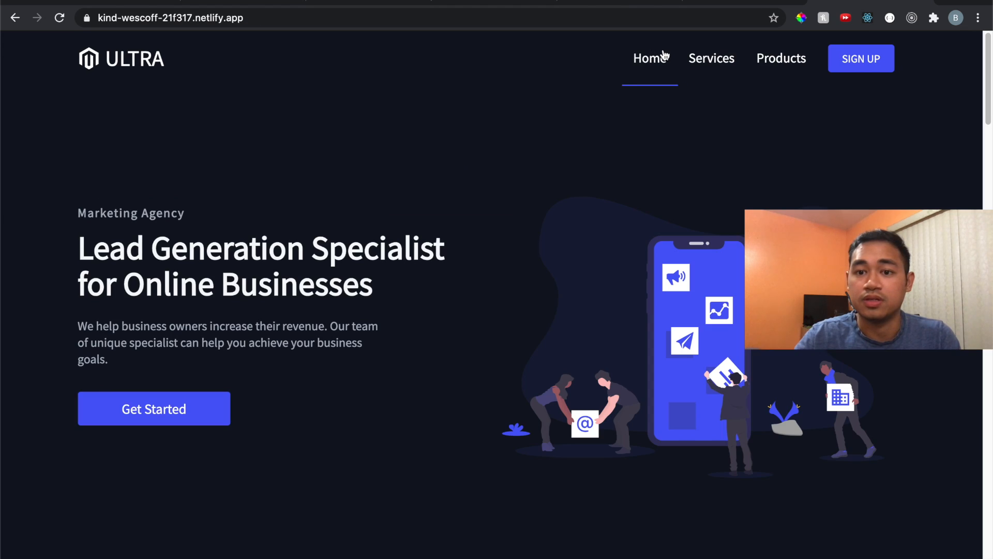
Step: Reload the Netlify team's sites list, open the kind-wescoff-21f317 site and look through its live home page
click(124, 2)
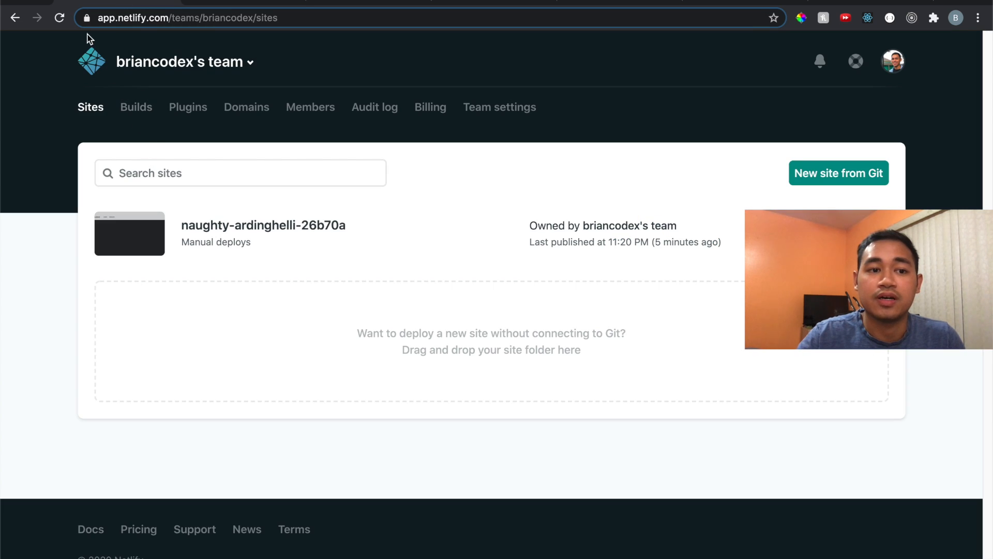
click(58, 19)
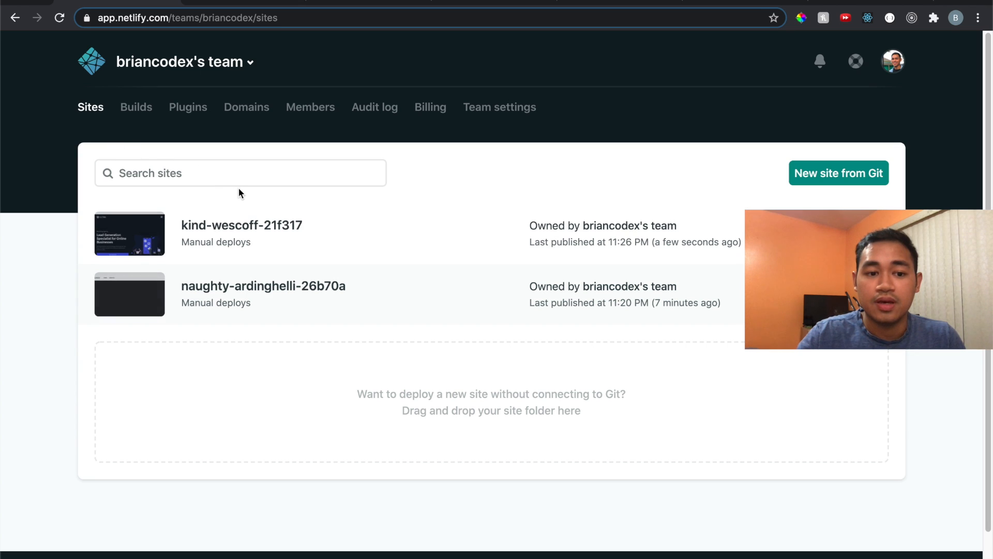
click(243, 231)
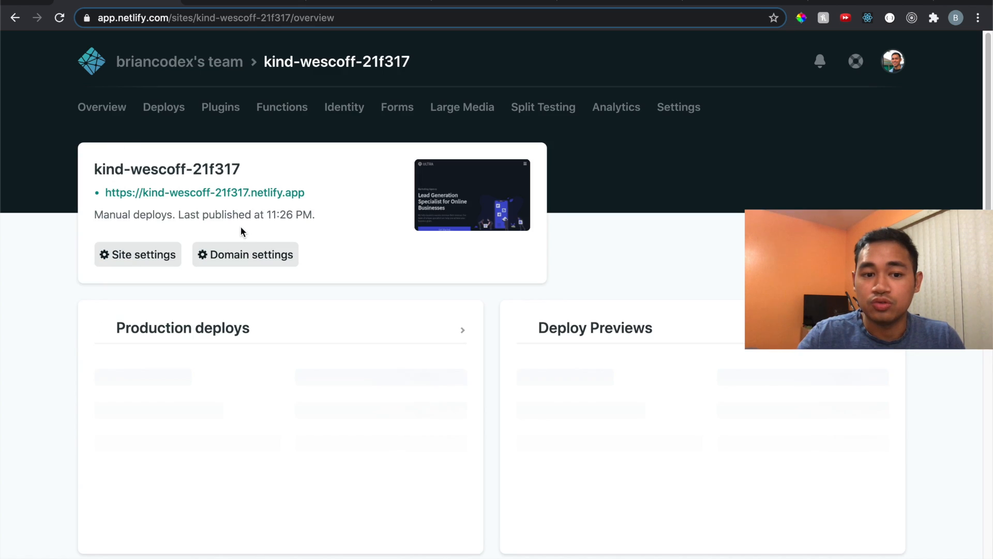
click(262, 196)
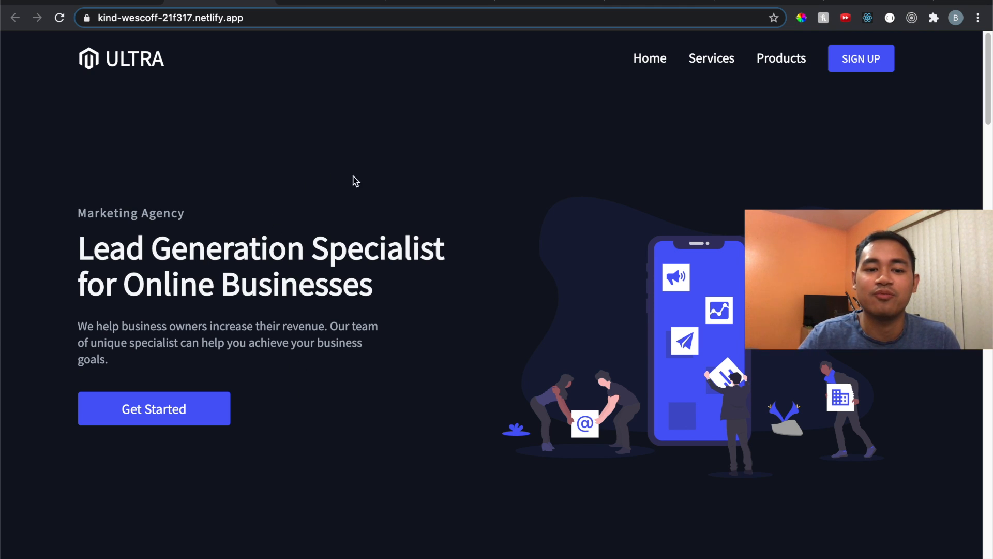
scroll(483, 262, down, 5)
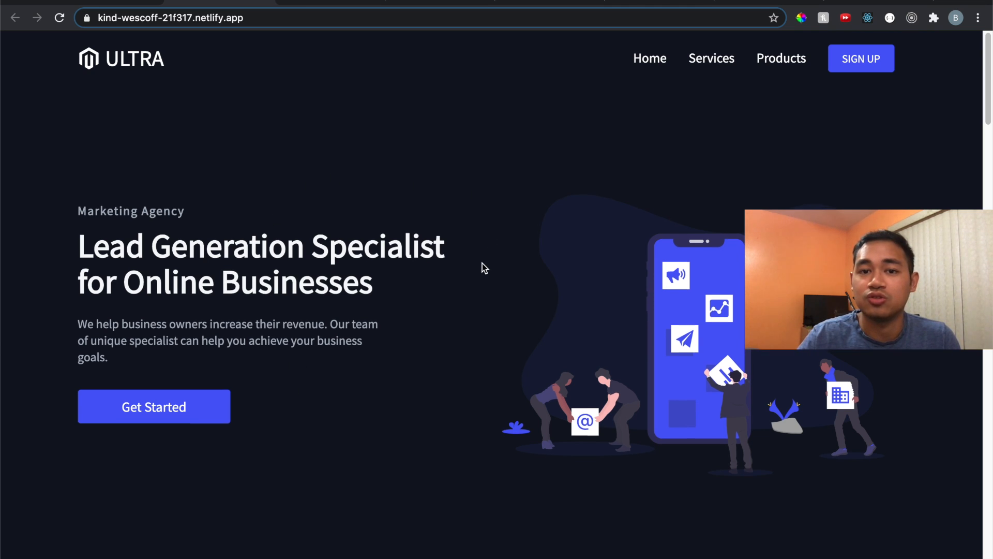
scroll(482, 263, down, 3)
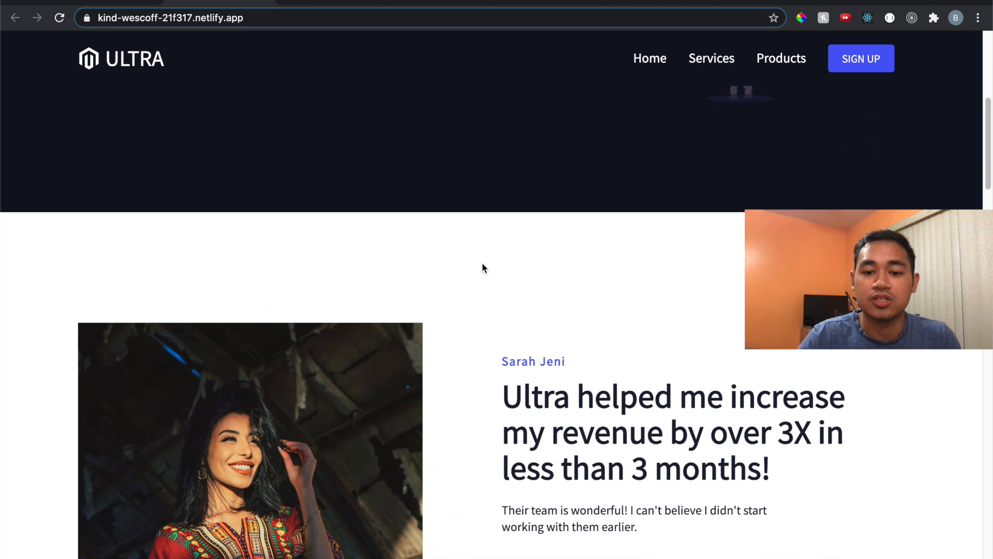
scroll(466, 294, up, 2)
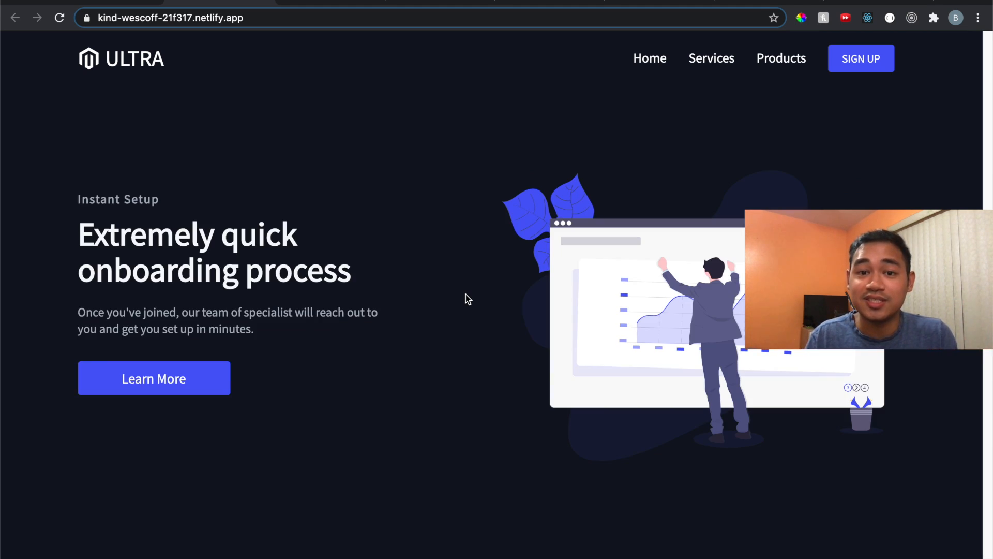
scroll(466, 295, down, 3)
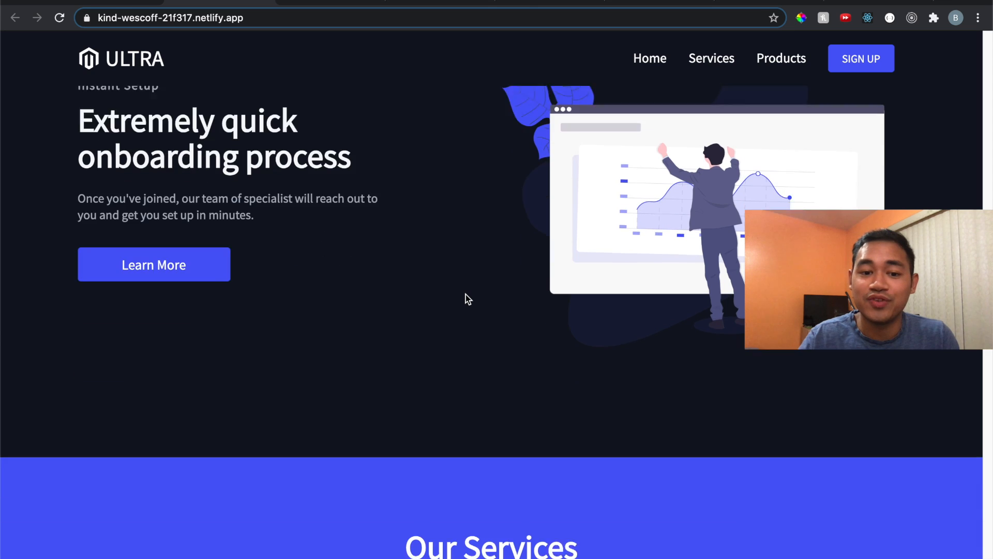